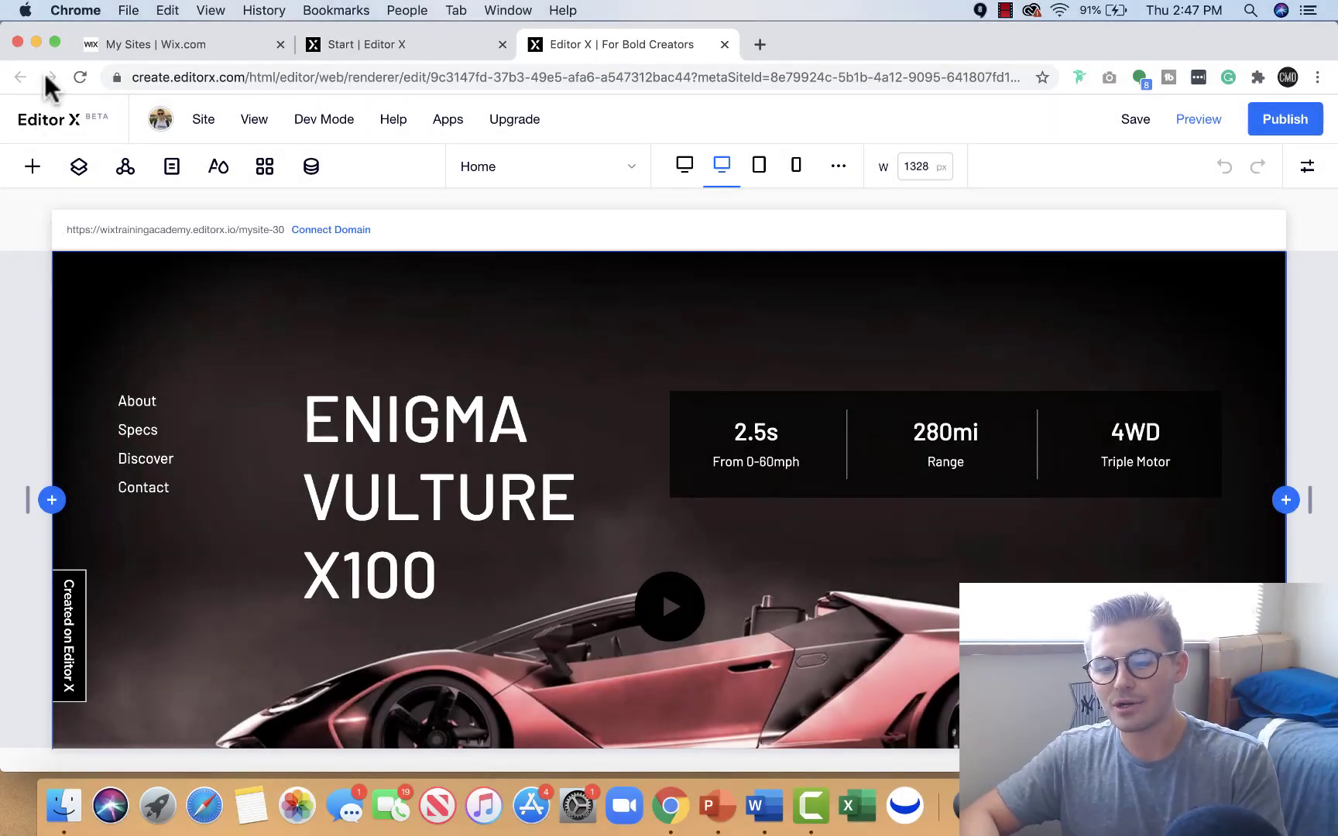
Enlarge the browser window, turn on Corvid Dev Mode for the site, and tuck away the code and properties panes
left_click(52, 40)
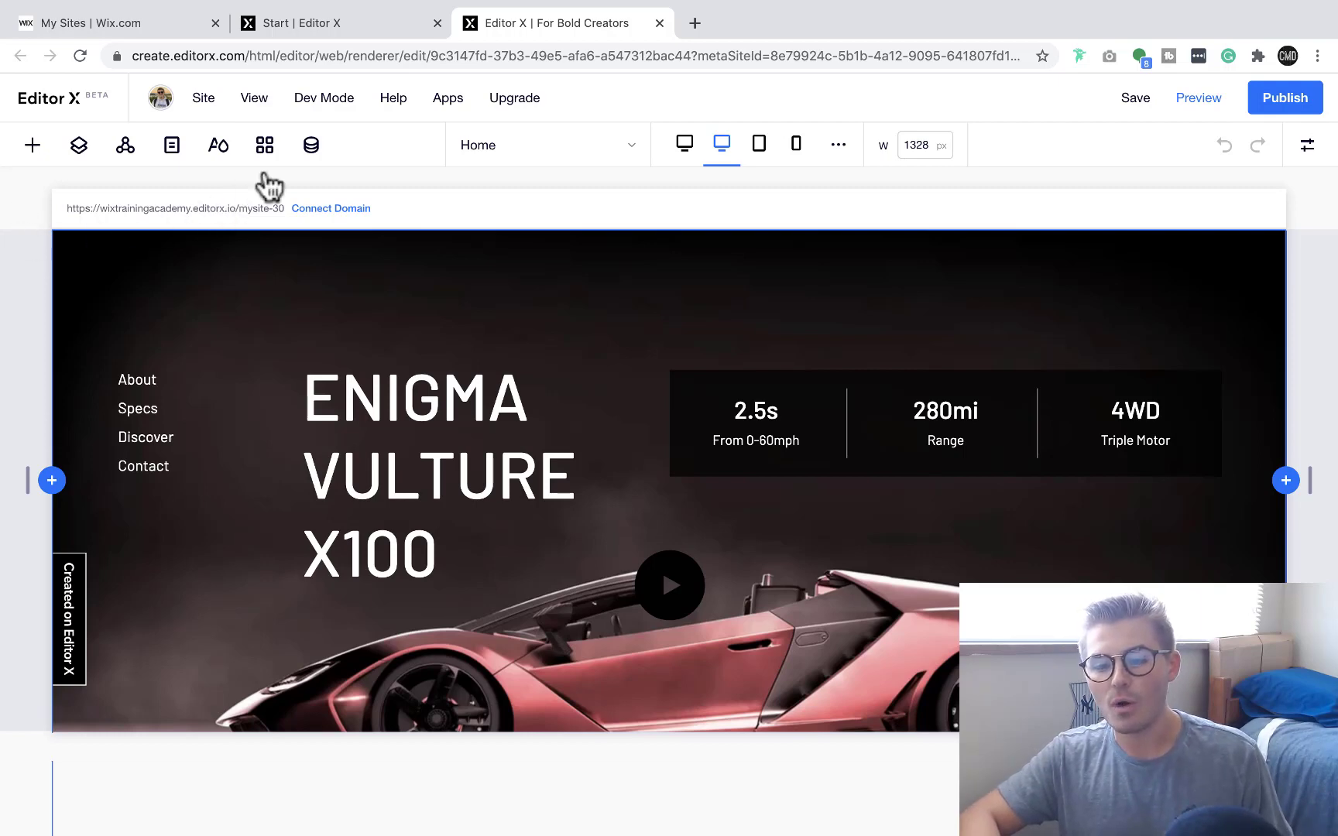
mouse_move(319, 117)
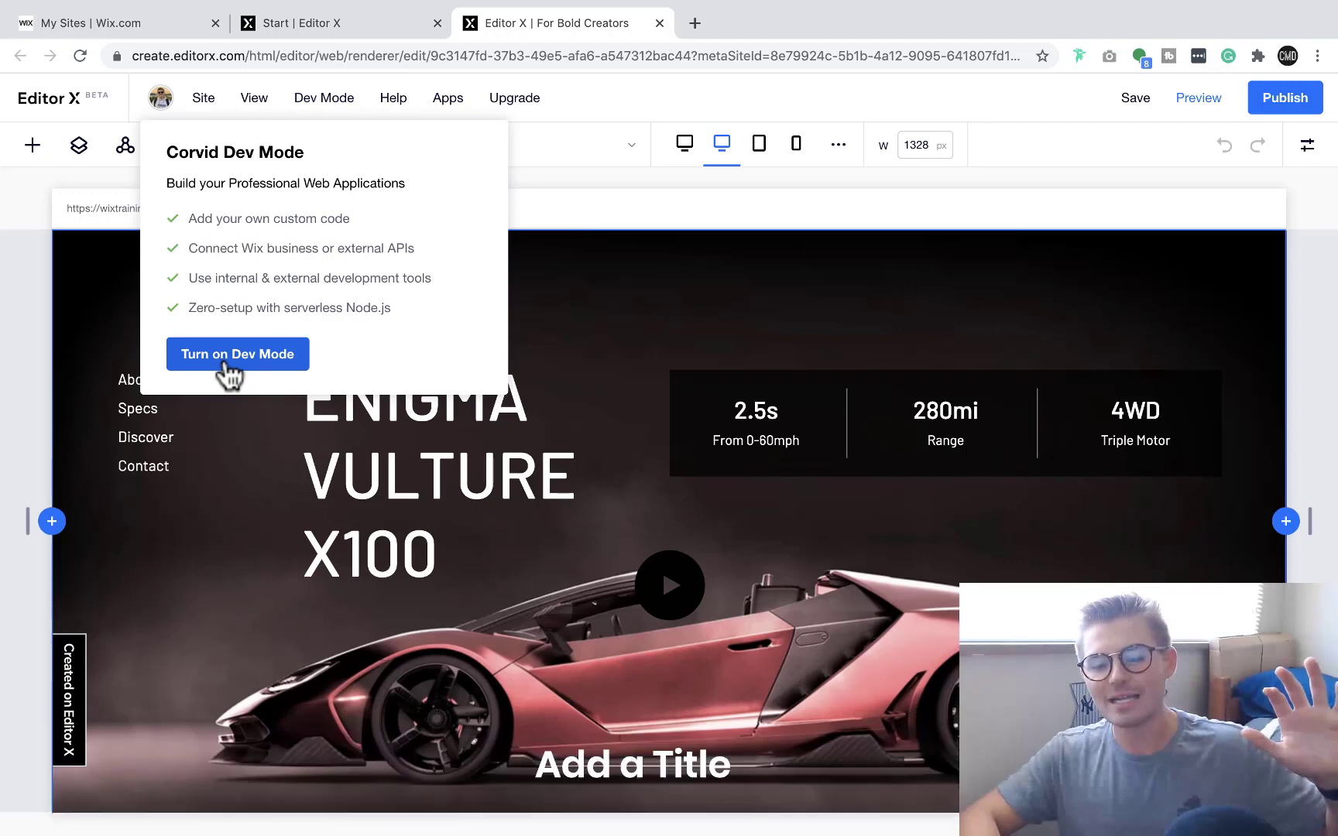
left_click(226, 362)
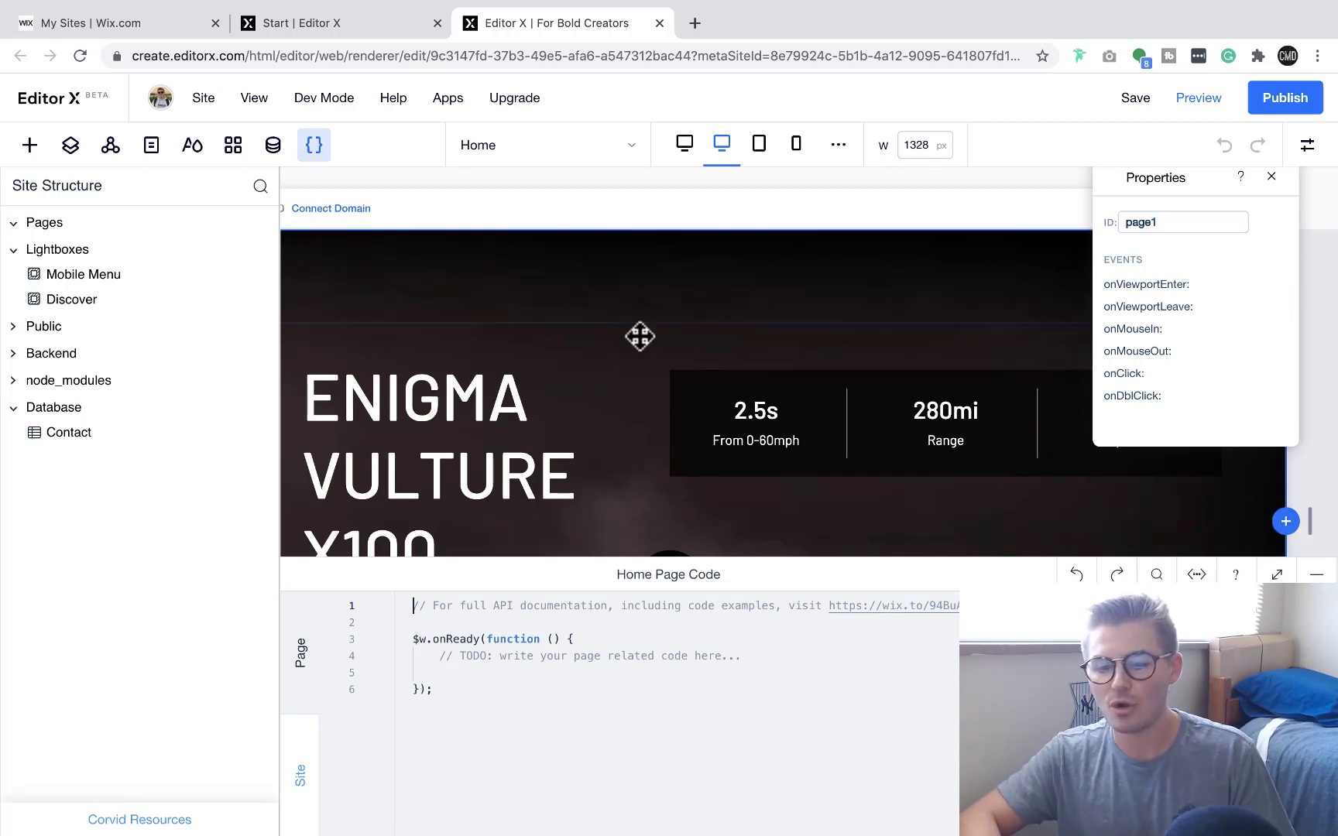
left_click(1317, 574)
left_click(1272, 178)
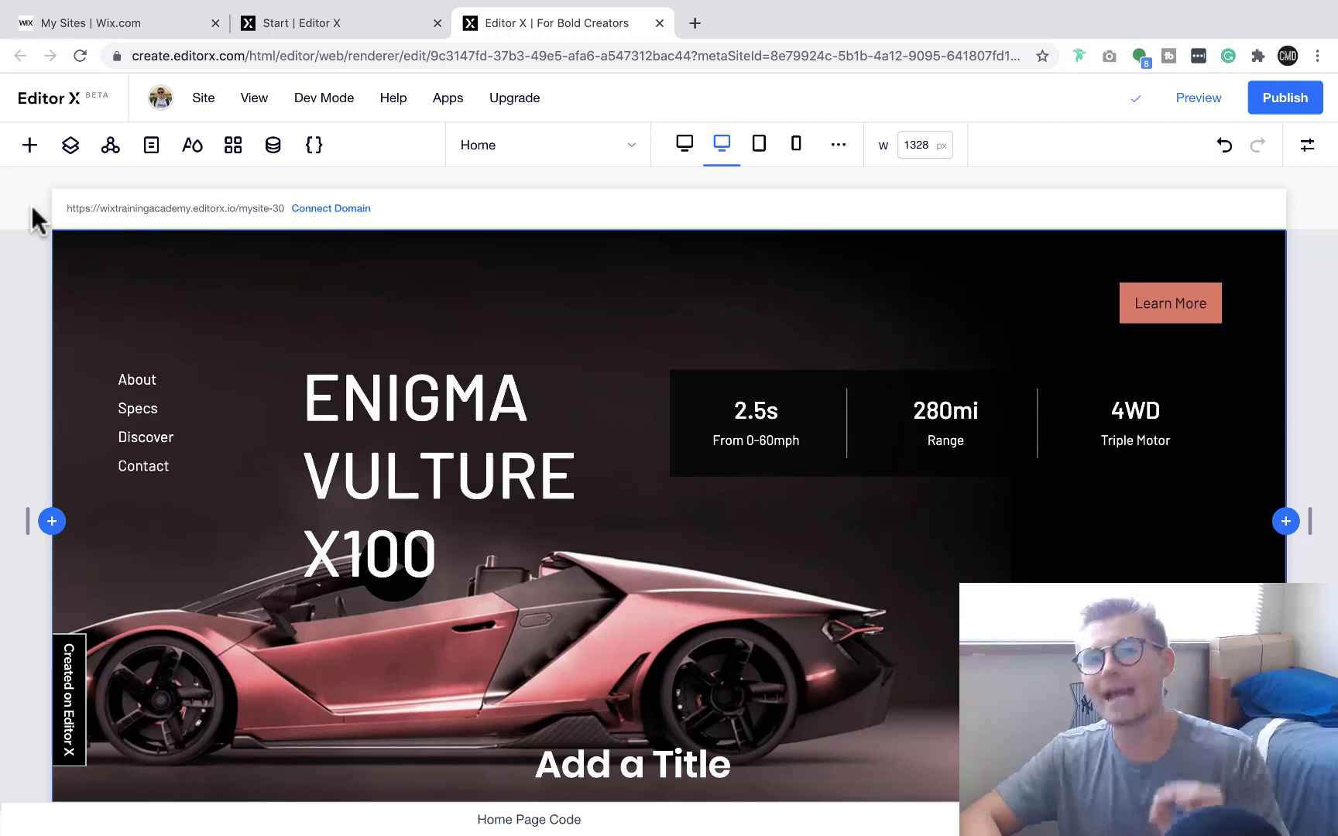
Start a new content collection and name it UserProfile
left_click(272, 147)
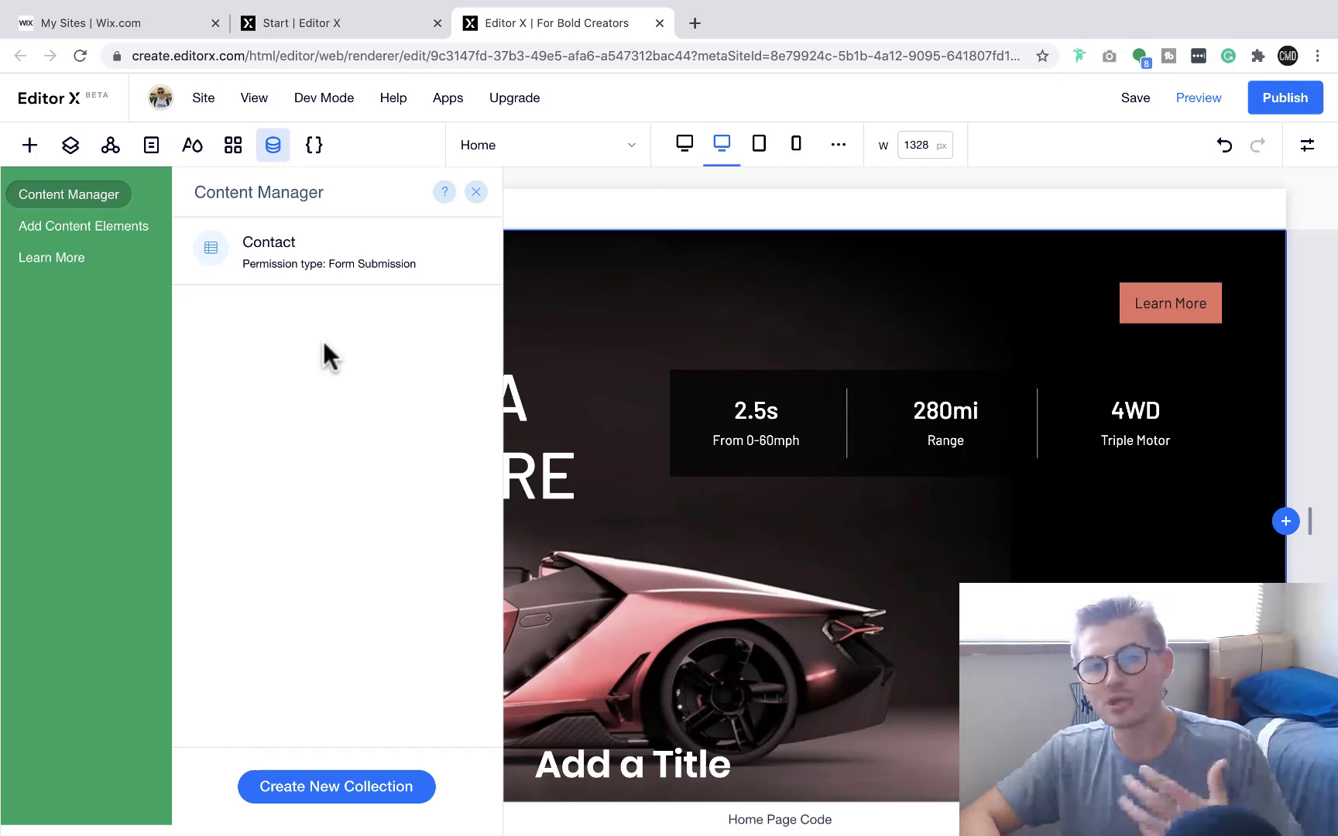
left_click(319, 790)
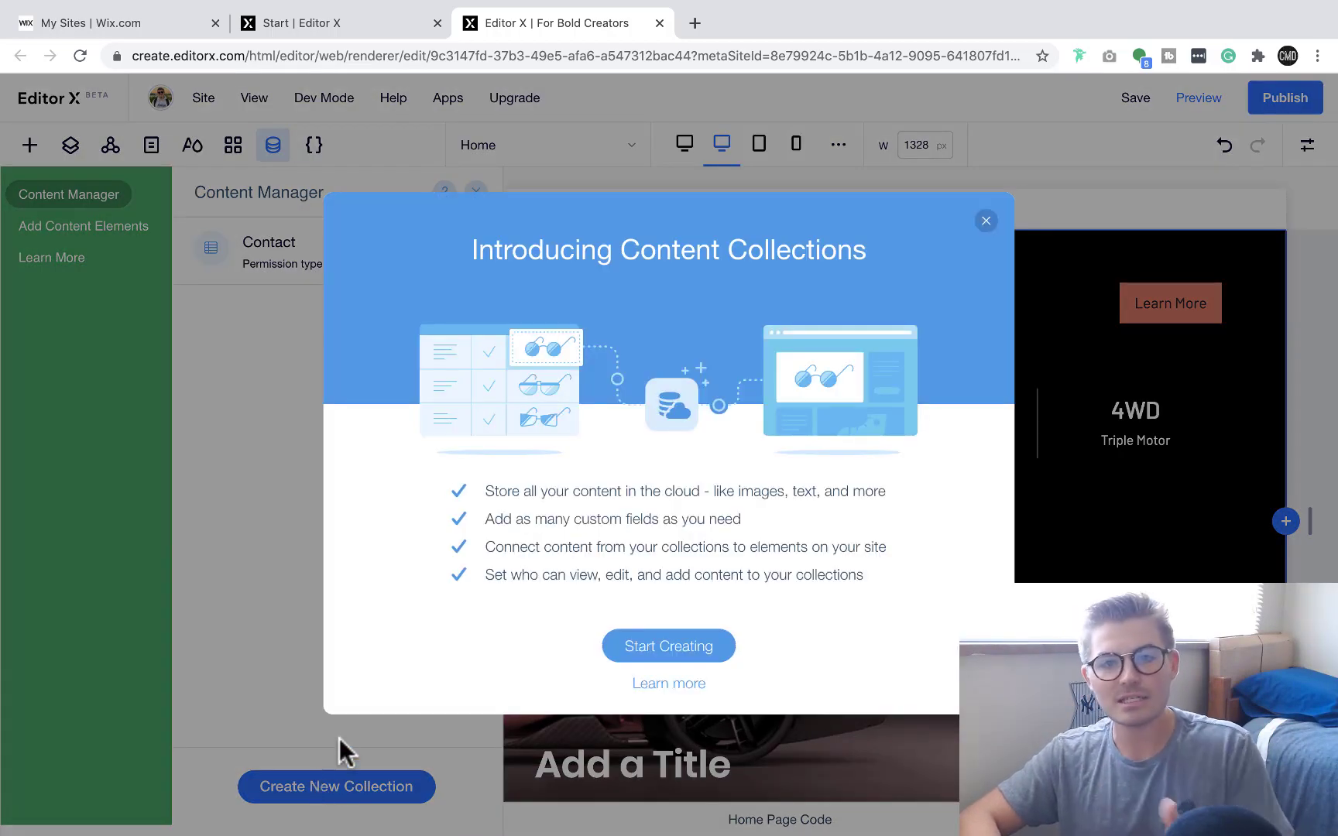
left_click(652, 649)
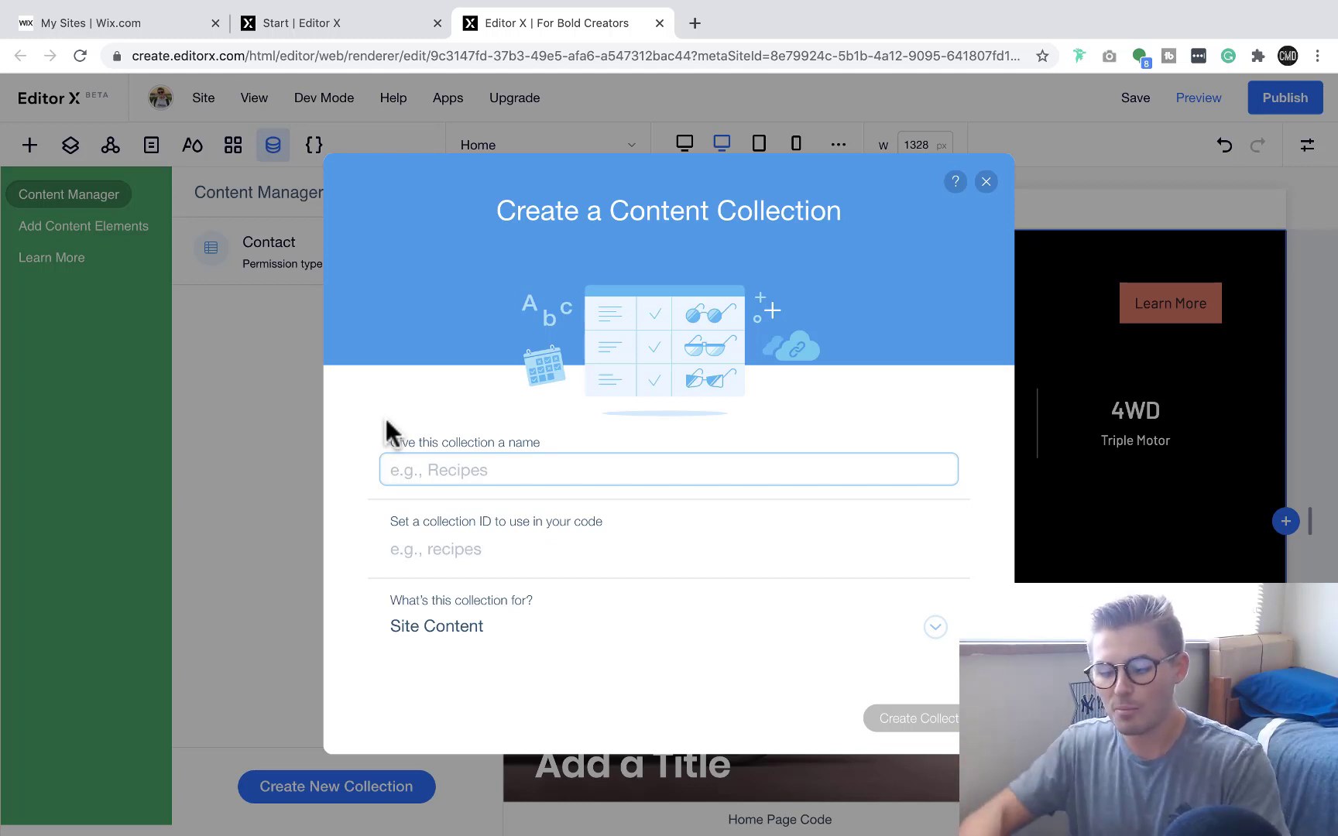
type("Pro")
key("BackSpace")
key("BackSpace")
key("BackSpace")
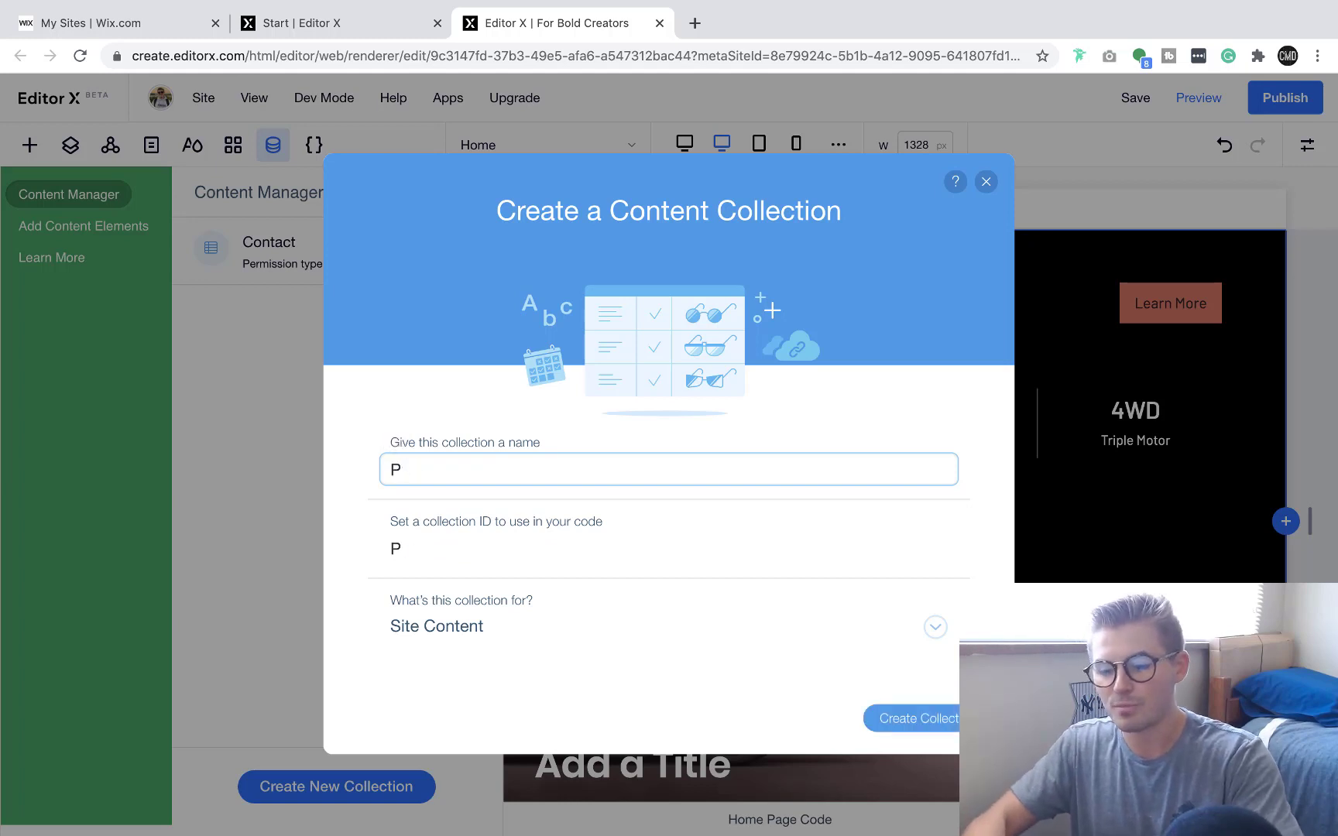
type("UserProfile")
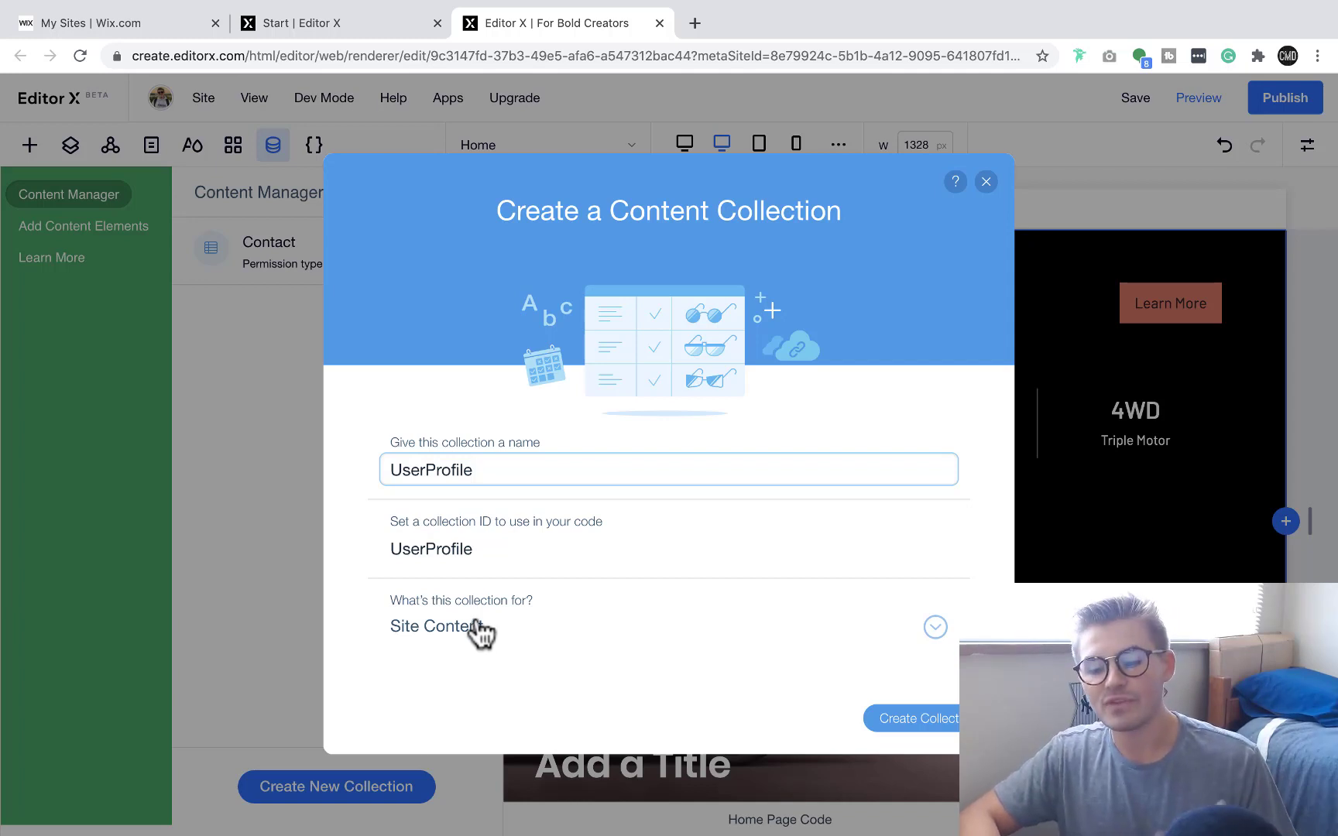
Set the collection's purpose to Custom Use and proceed to its custom permissions
left_click(480, 631)
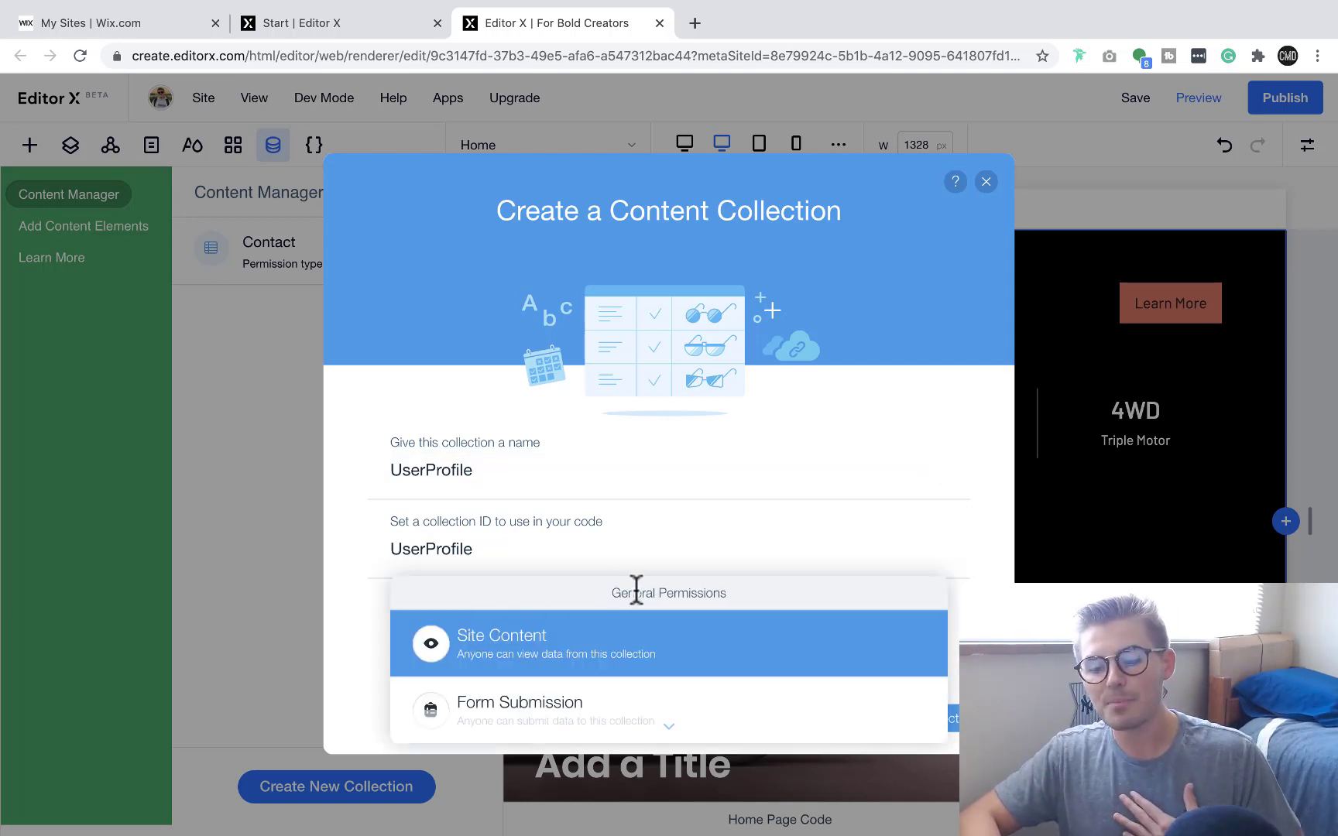
scroll(636, 606, "down", 5)
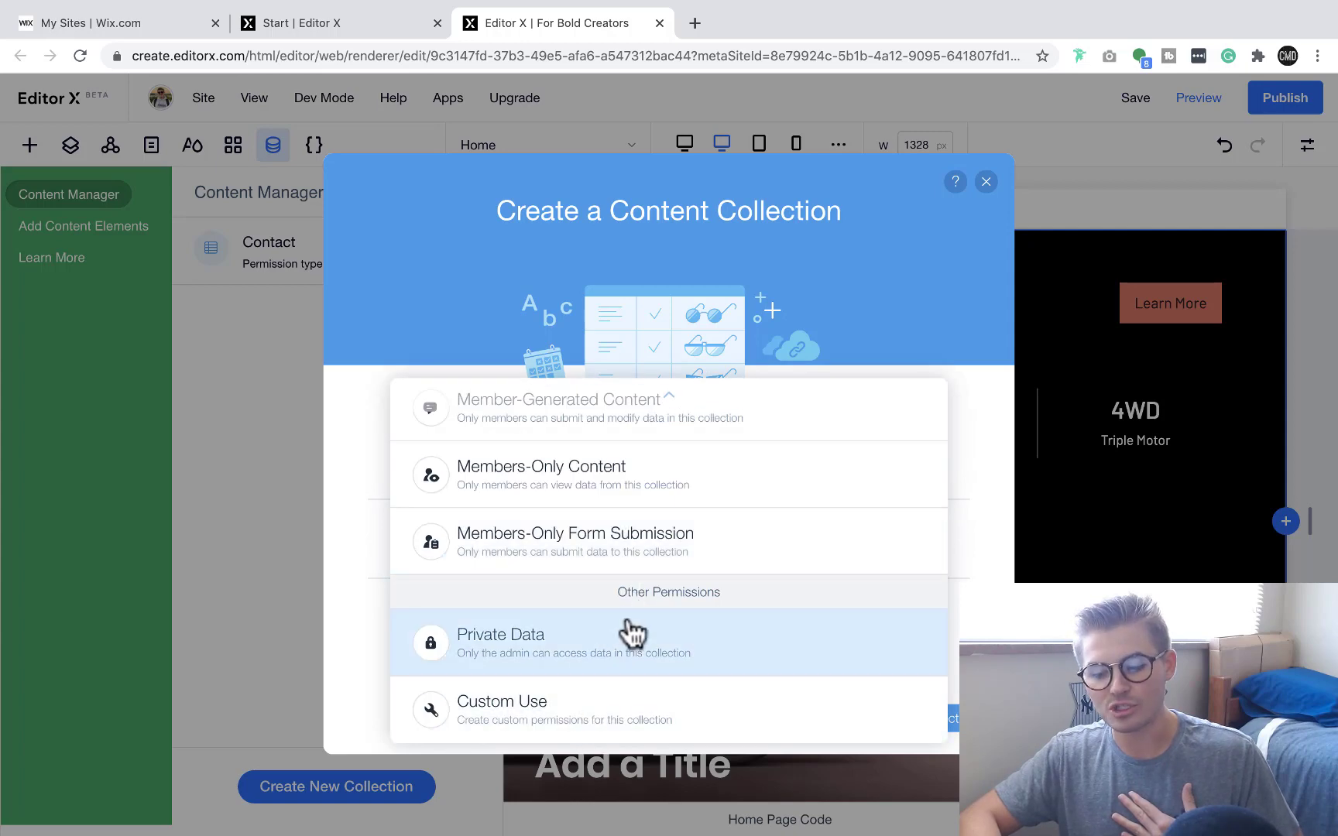
scroll(633, 633, "up", 5)
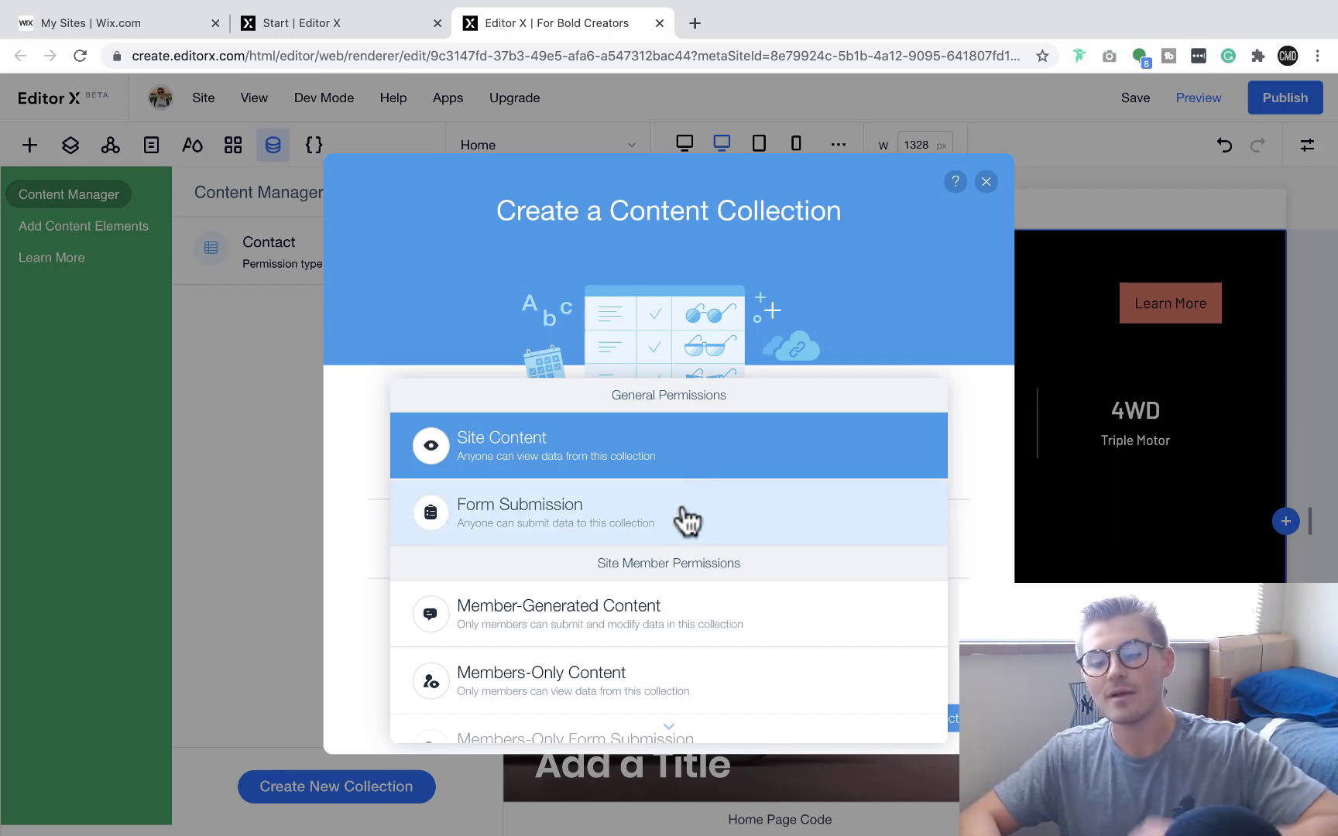
scroll(686, 519, "down", 3)
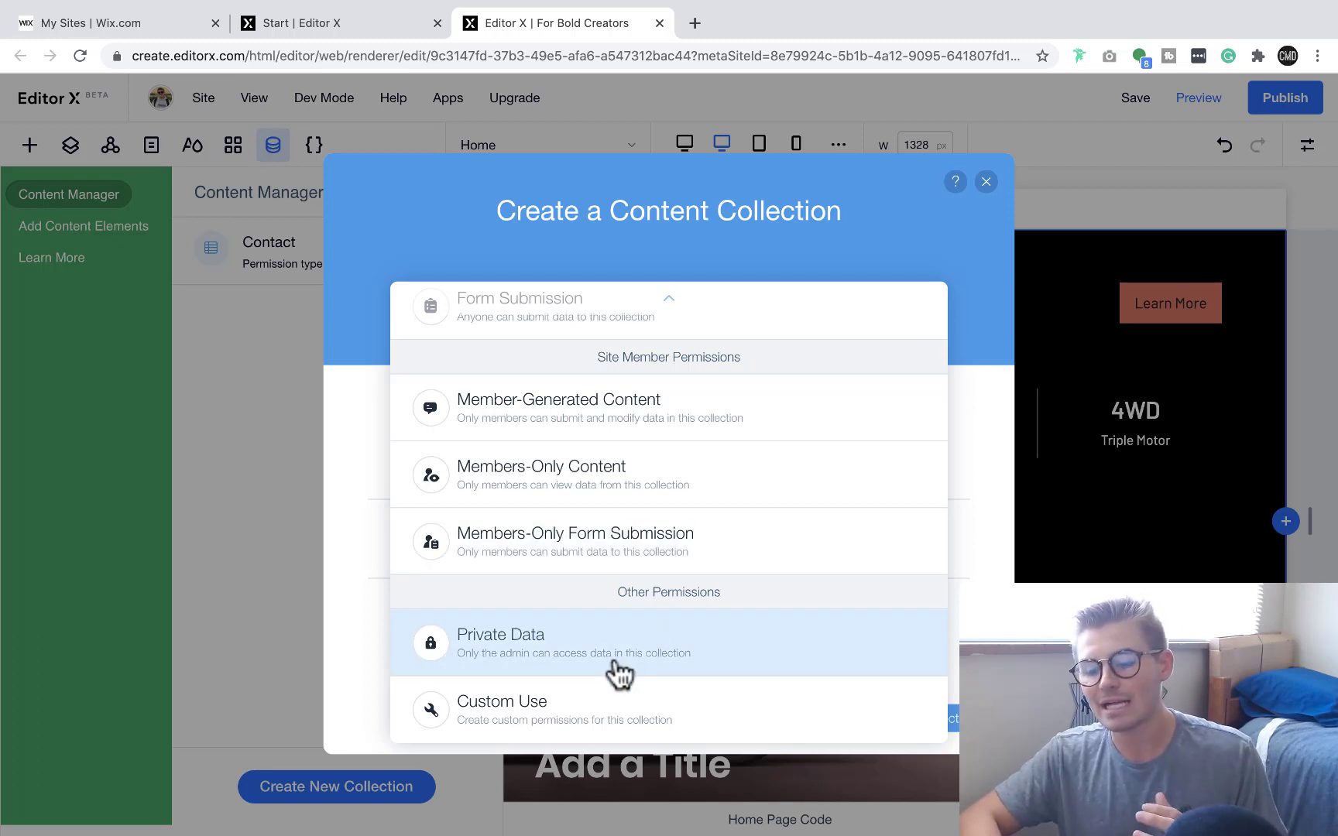
left_click(579, 724)
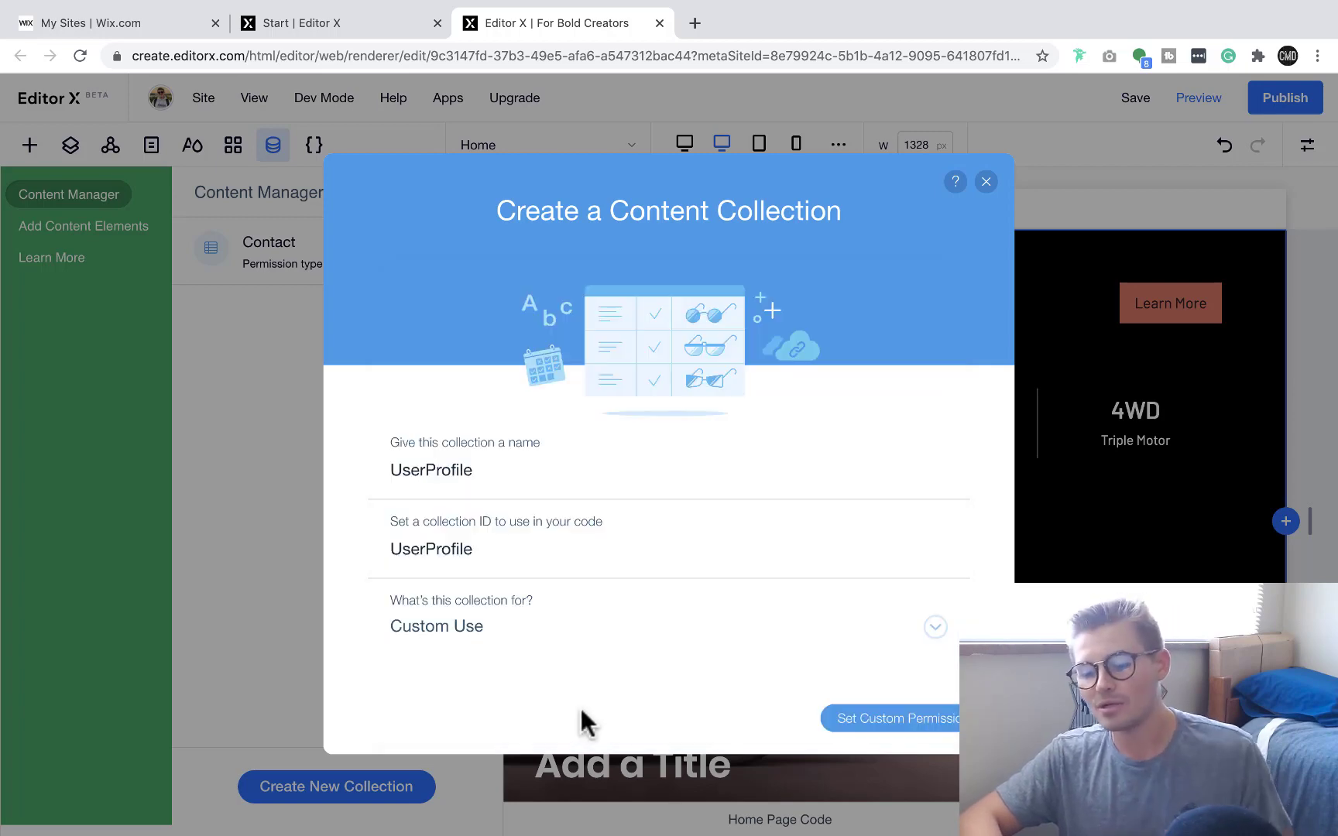
left_click(855, 720)
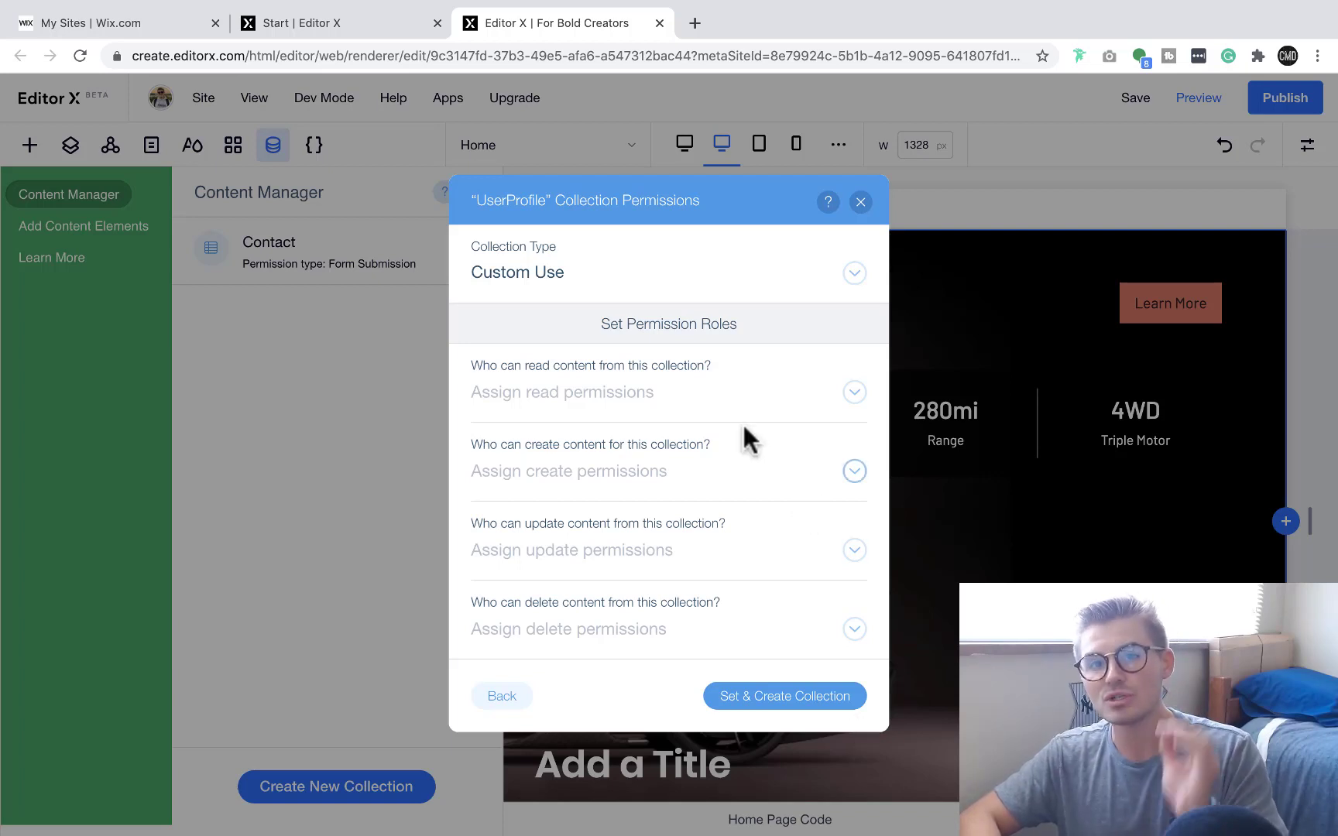
Give Anyone permission to read, create, update and delete content in the UserProfile collection, and create it
left_click(704, 395)
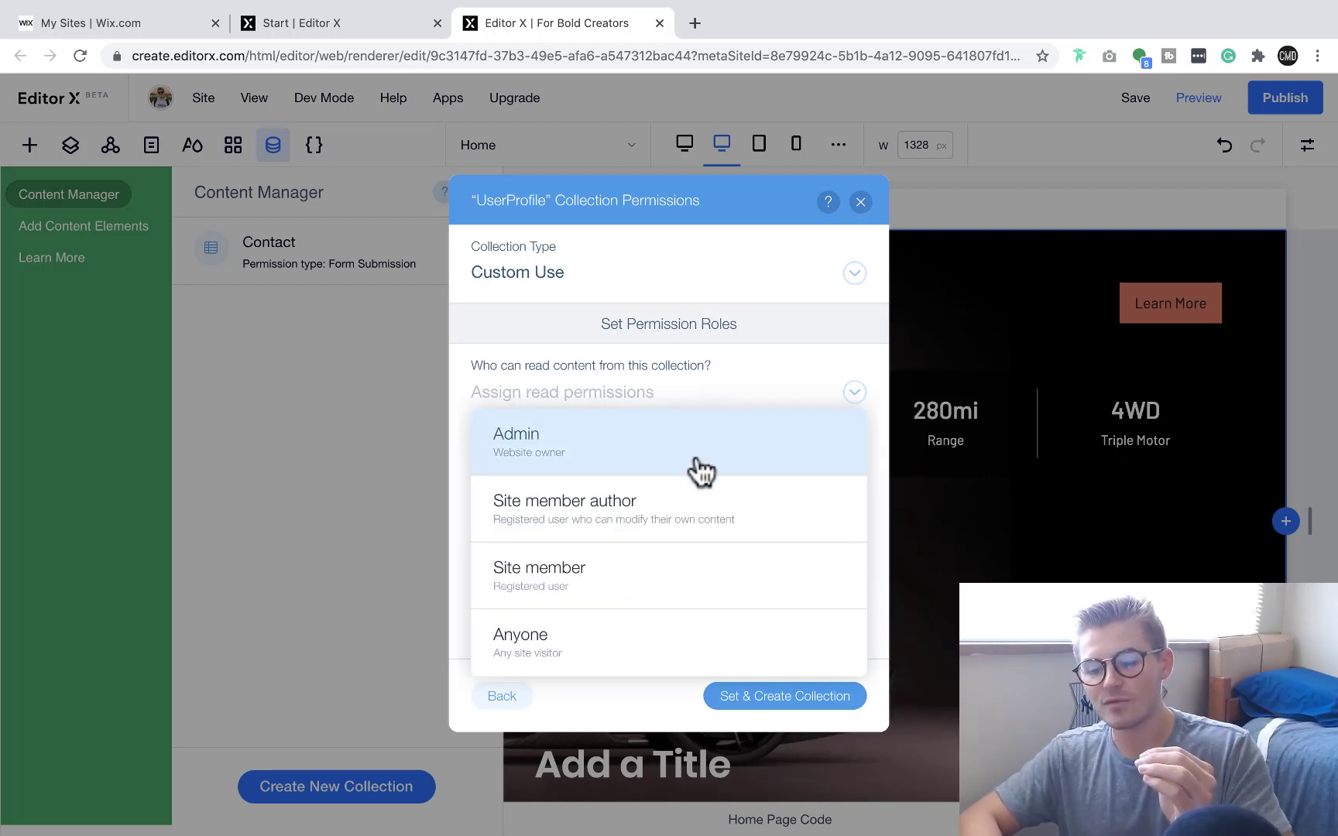
left_click(642, 644)
left_click(629, 472)
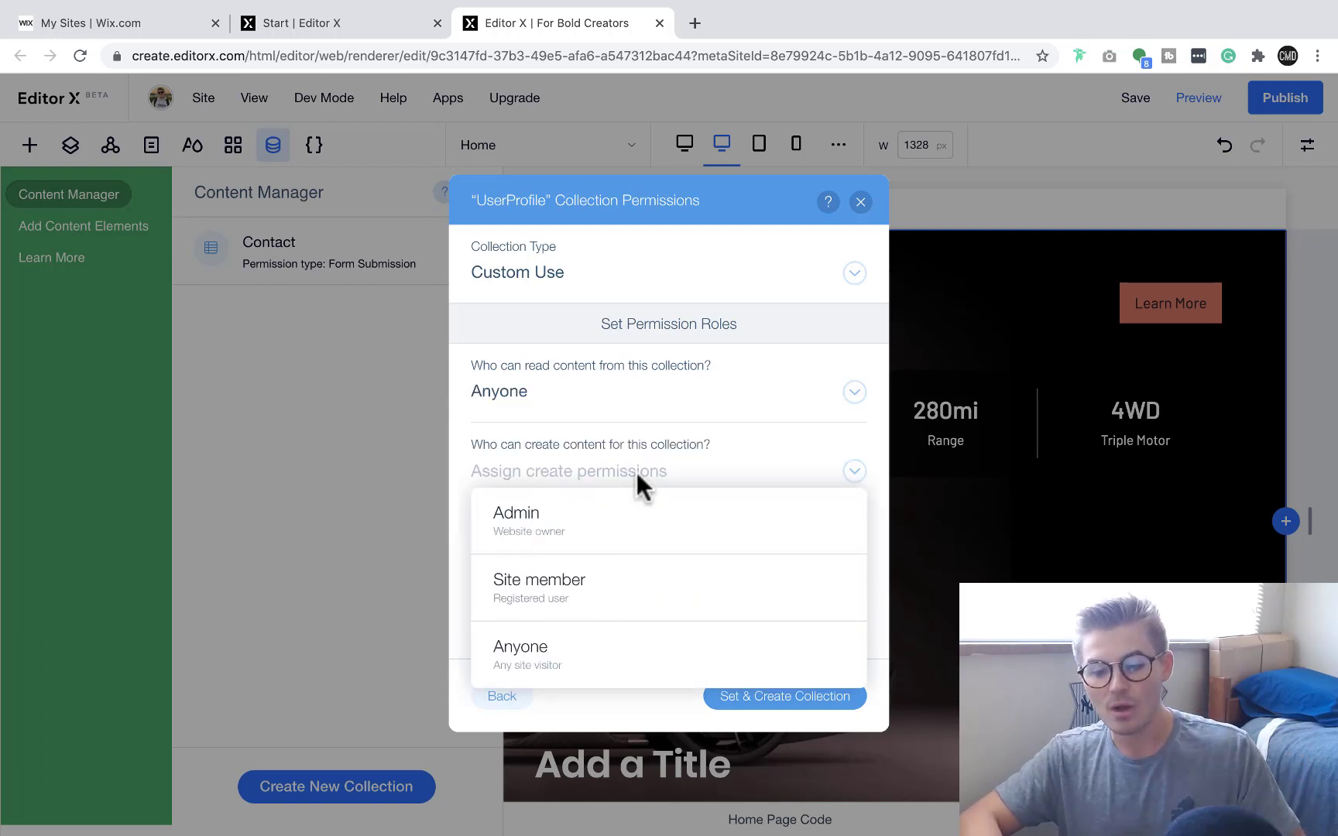
left_click(627, 666)
left_click(647, 548)
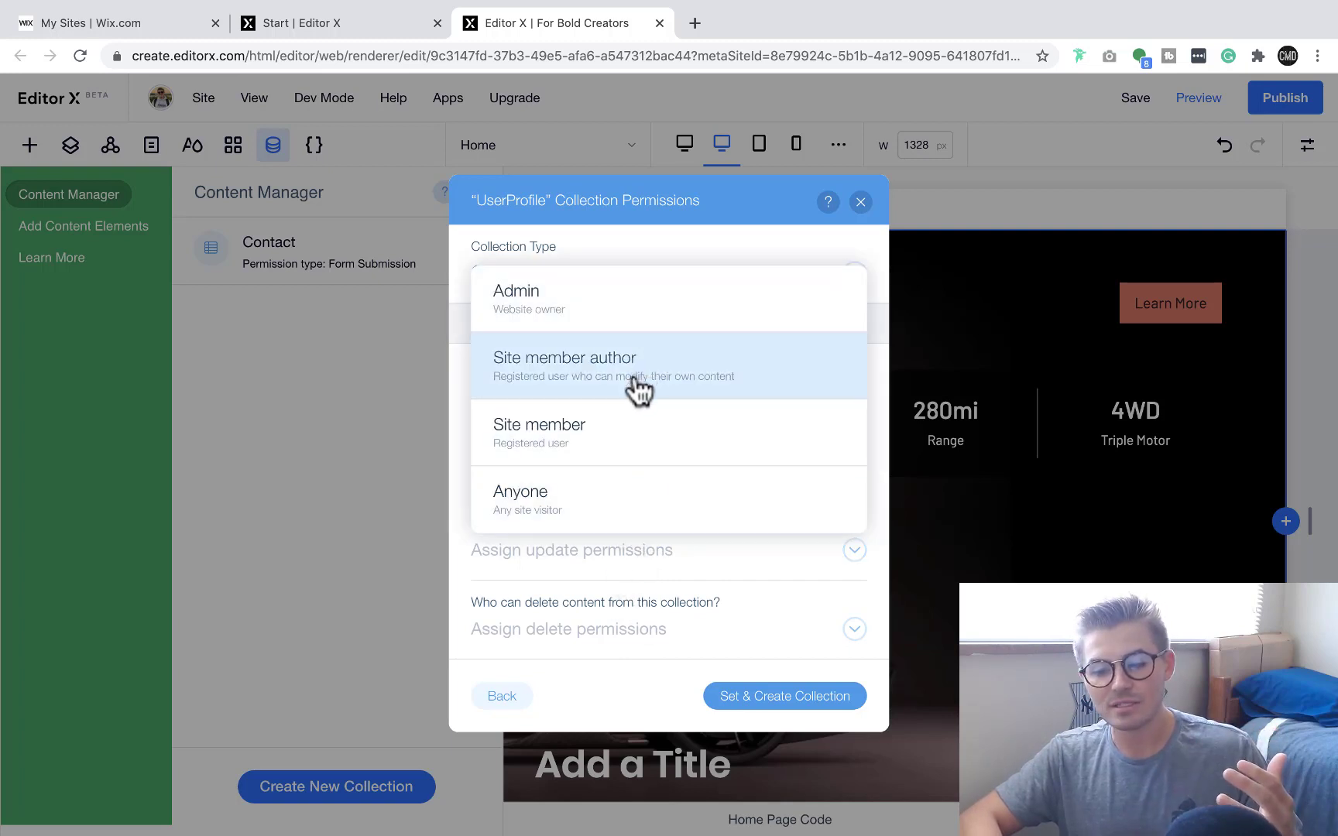
left_click(594, 498)
left_click(570, 636)
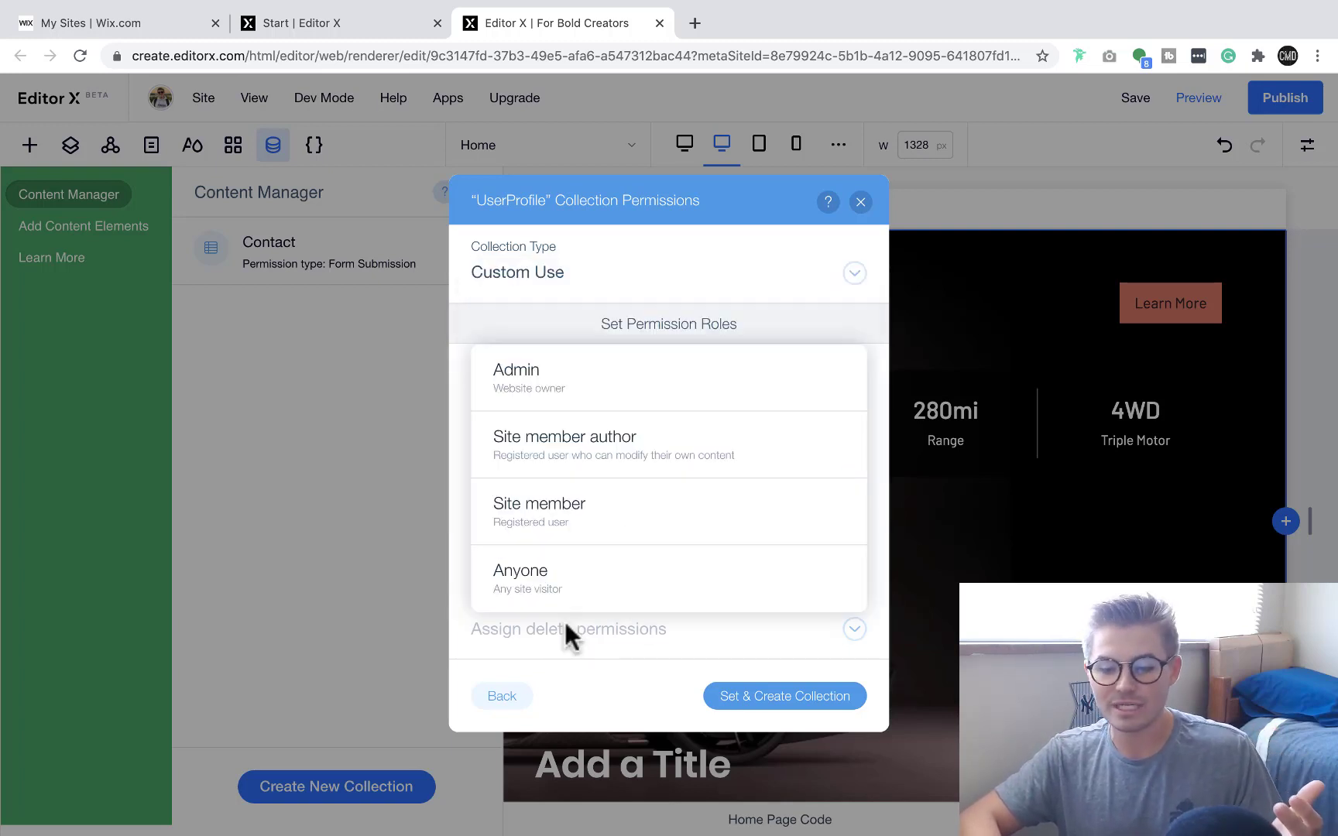
left_click(582, 598)
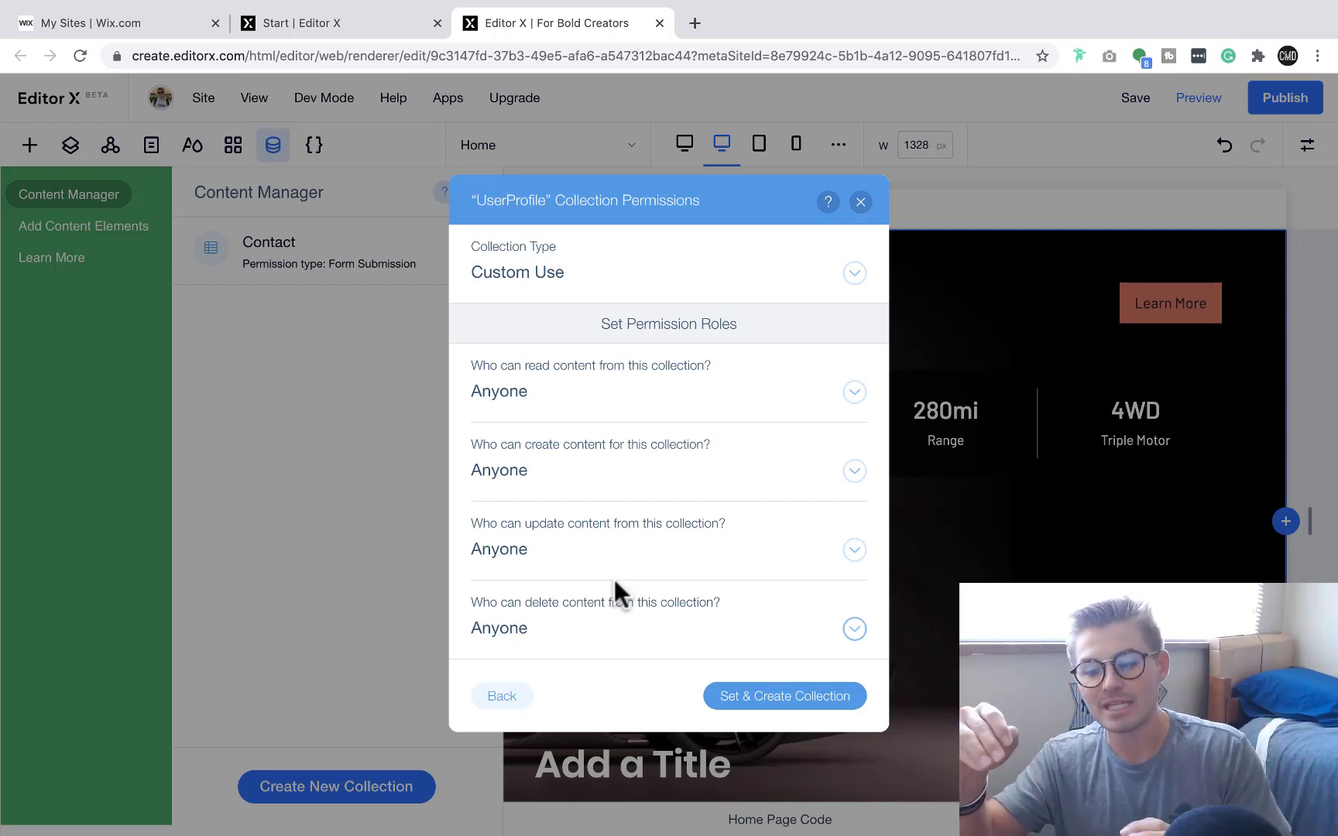
left_click(778, 700)
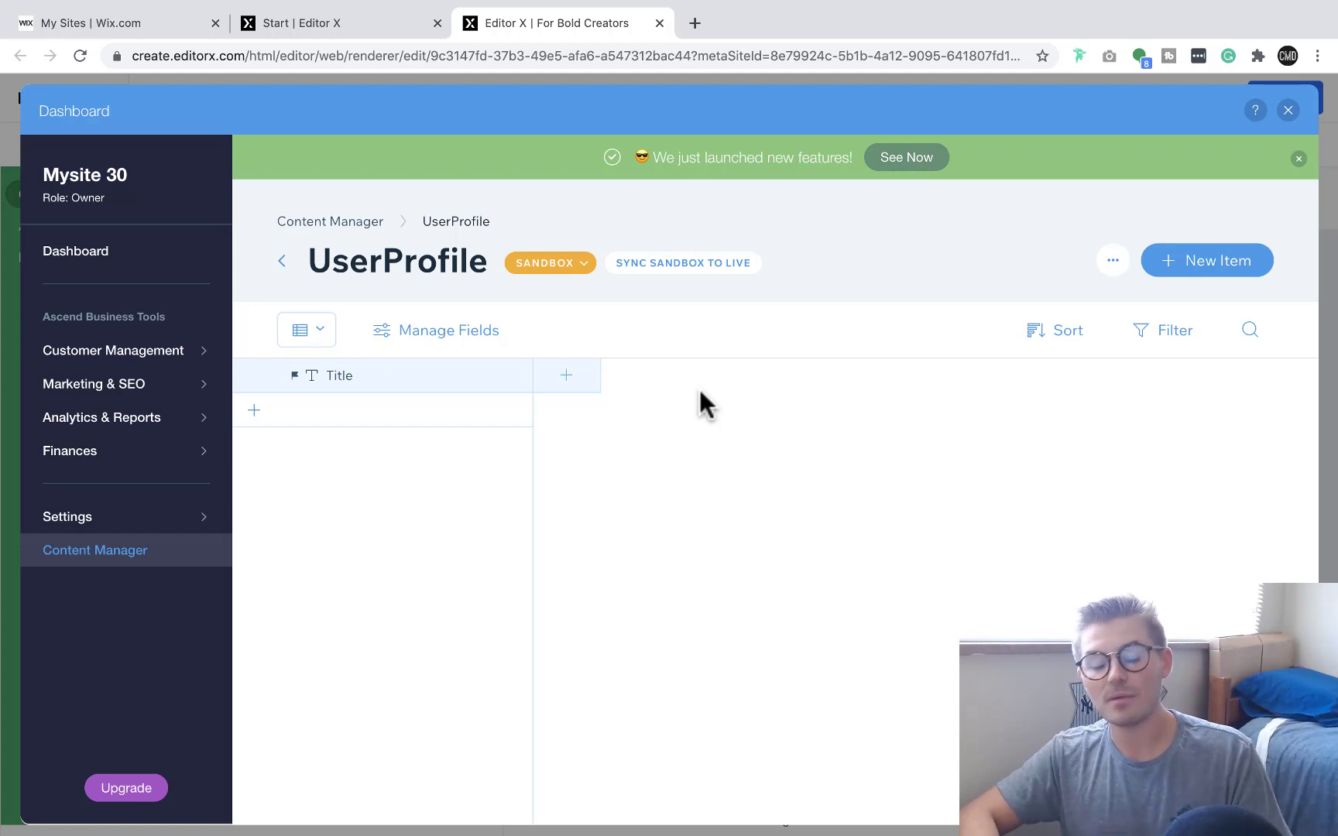
View the live version of the UserProfile collection and return to its sandbox version
left_click(577, 281)
left_click(577, 267)
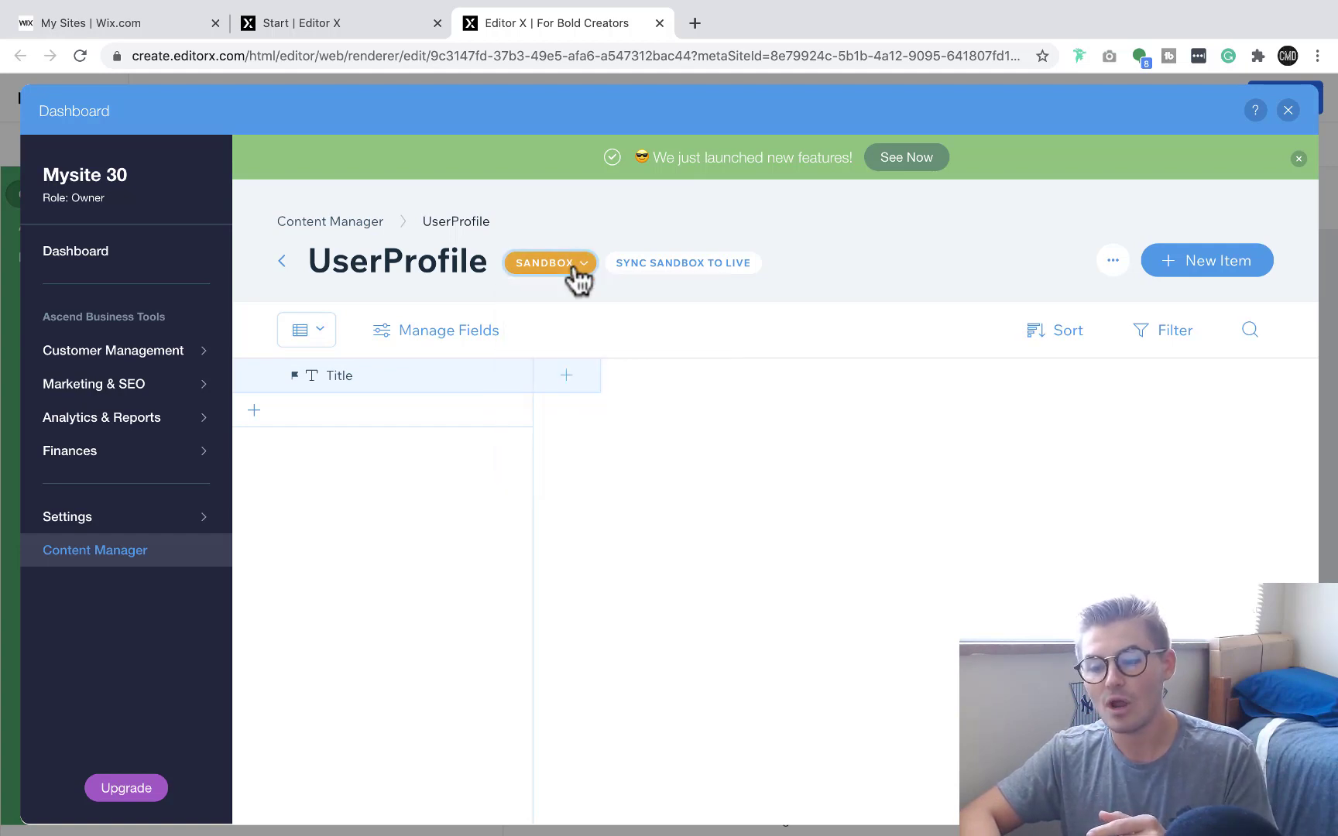
left_click(577, 267)
left_click(575, 310)
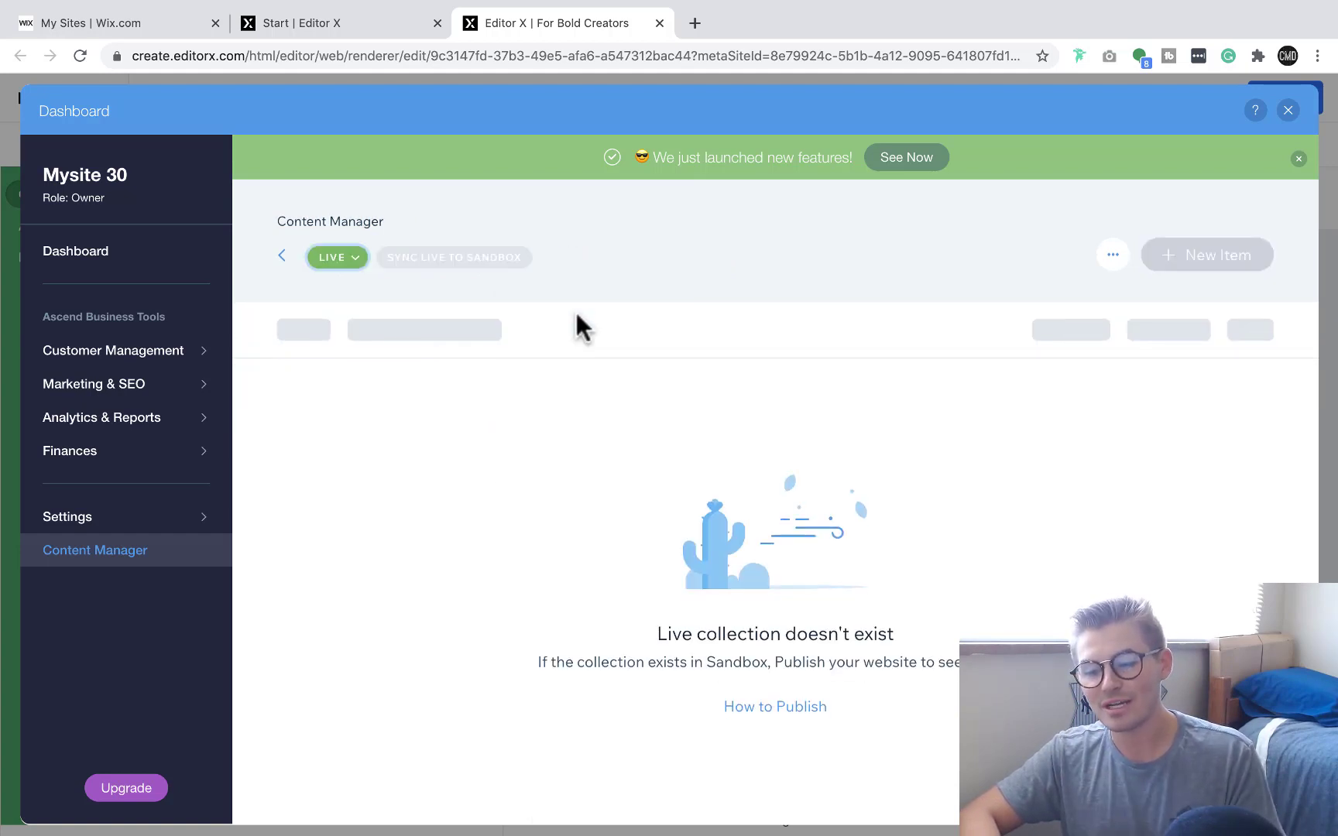
left_click(282, 257)
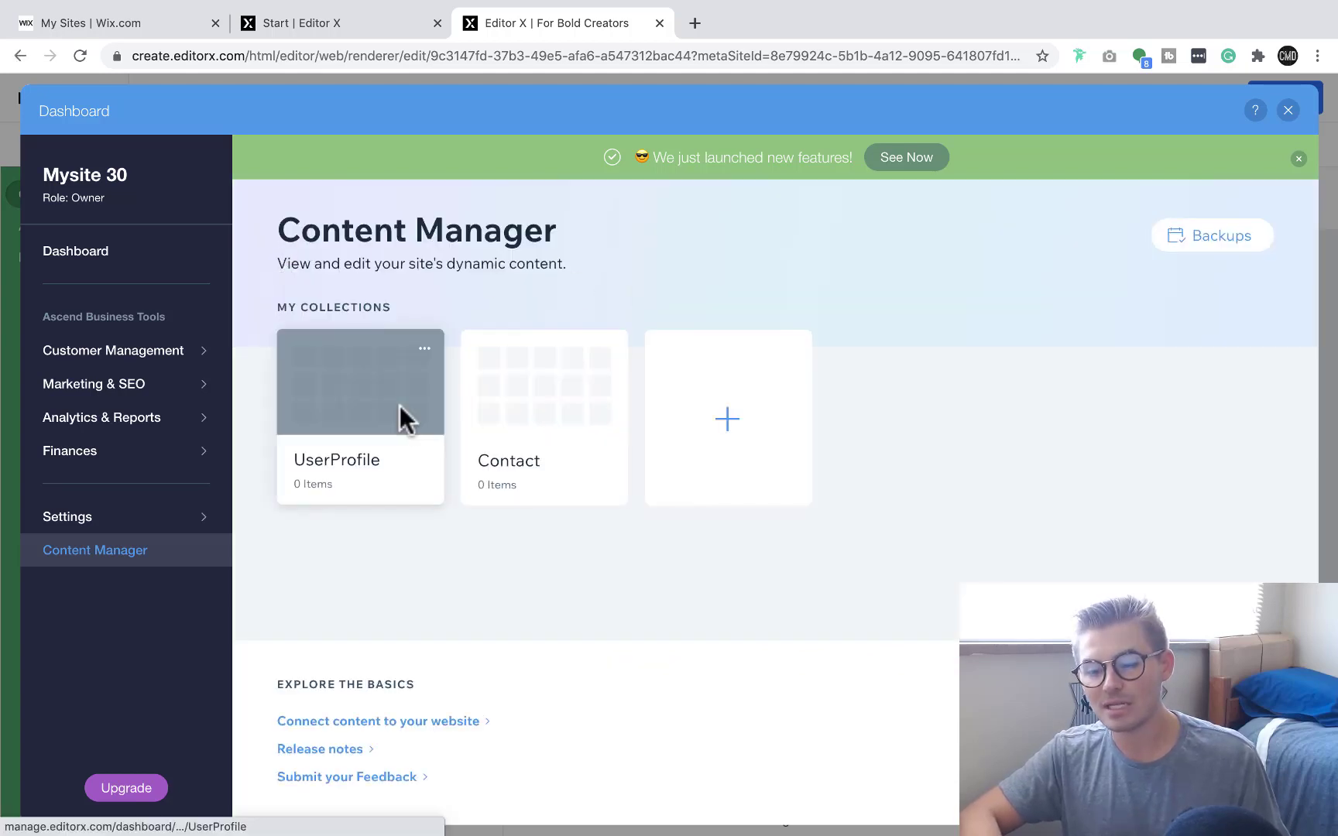
left_click(401, 415)
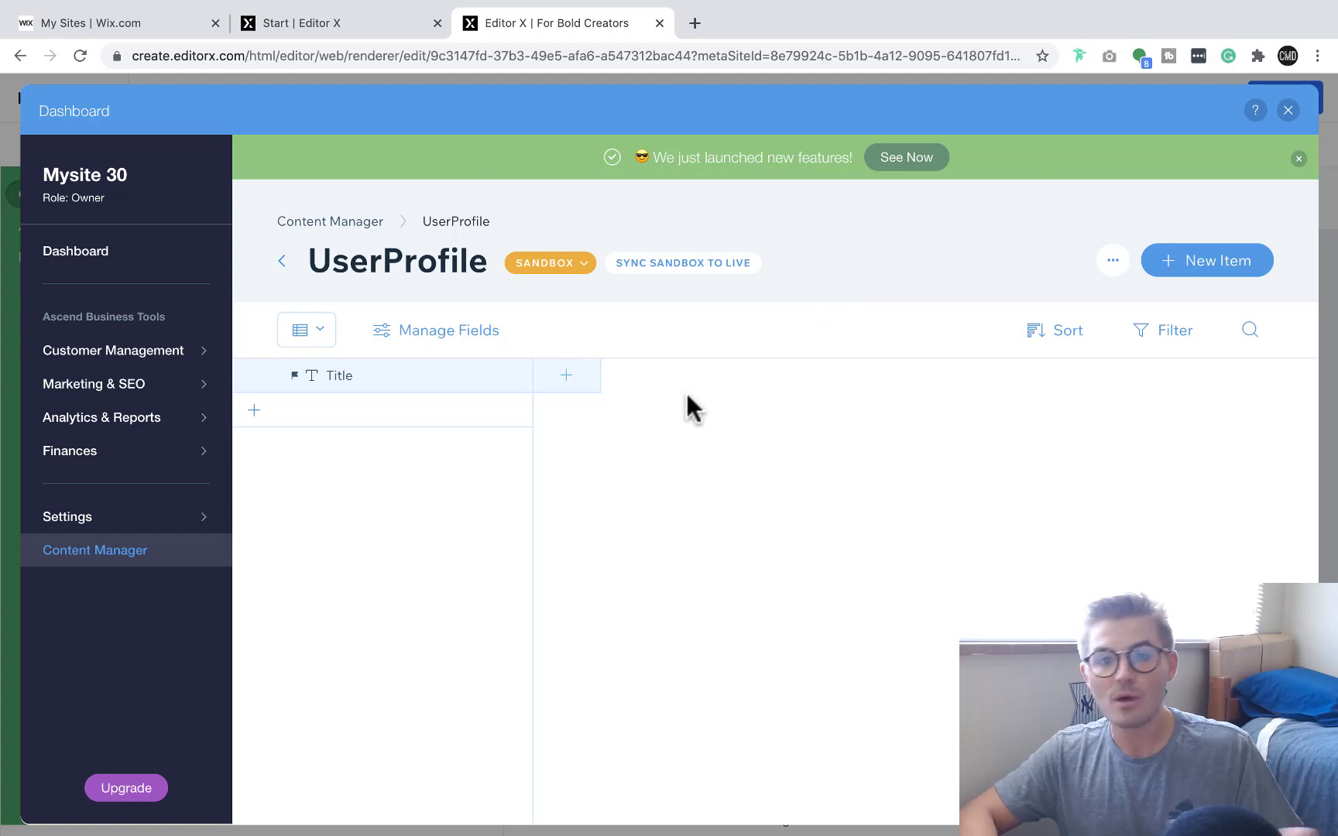
Add a field named Full Name of type Text to the UserProfile collection and save it
left_click(567, 377)
triple_click(523, 453)
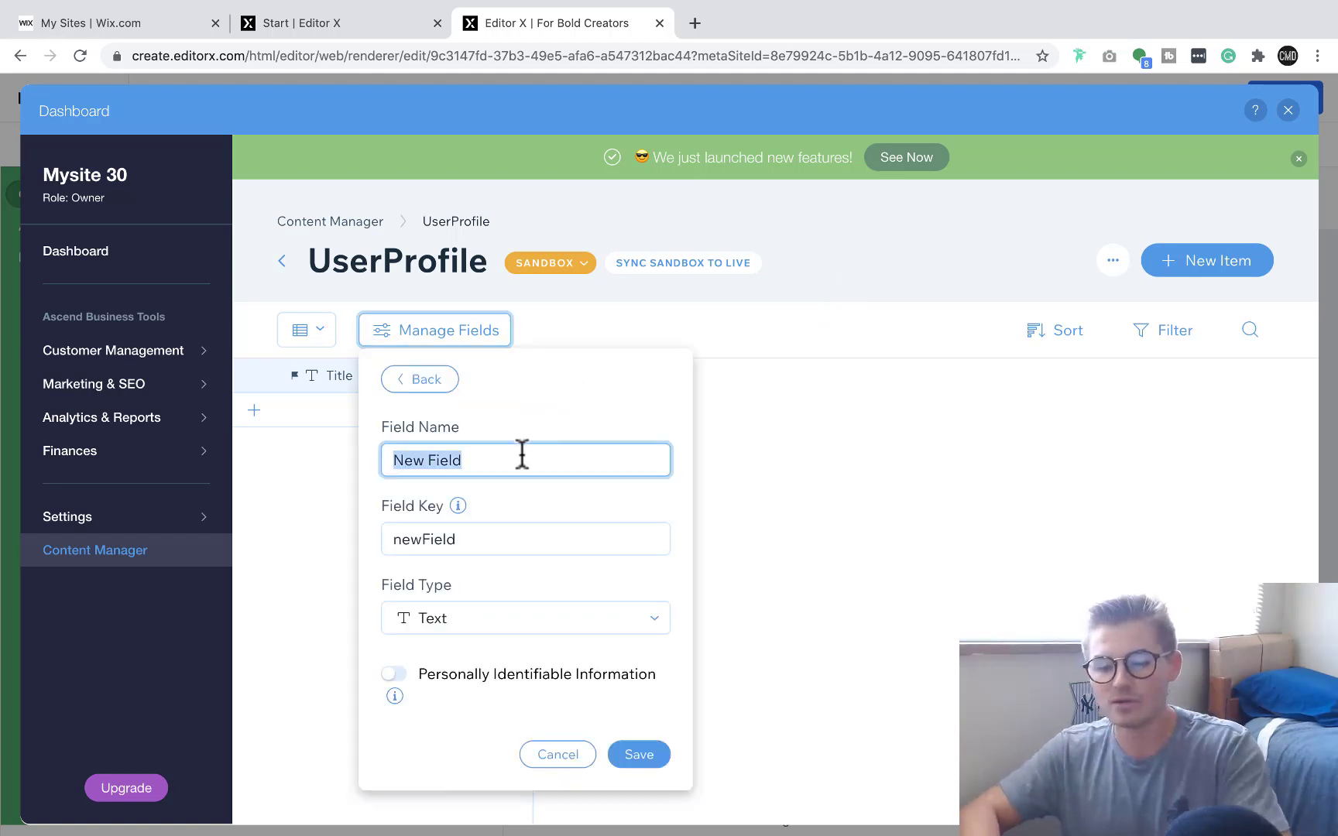
type("N")
key("BackSpace")
type("Fu")
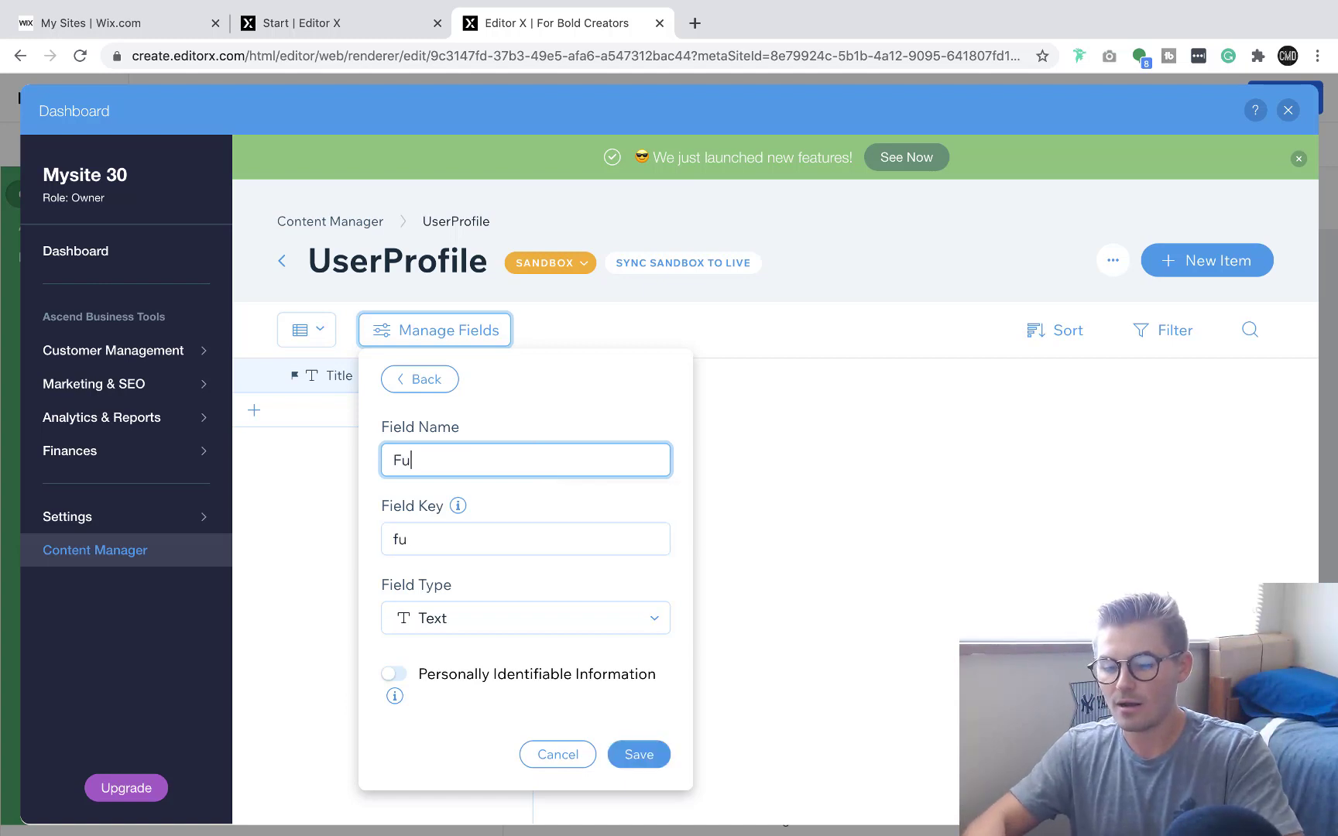
type("ll Name")
left_click(526, 619)
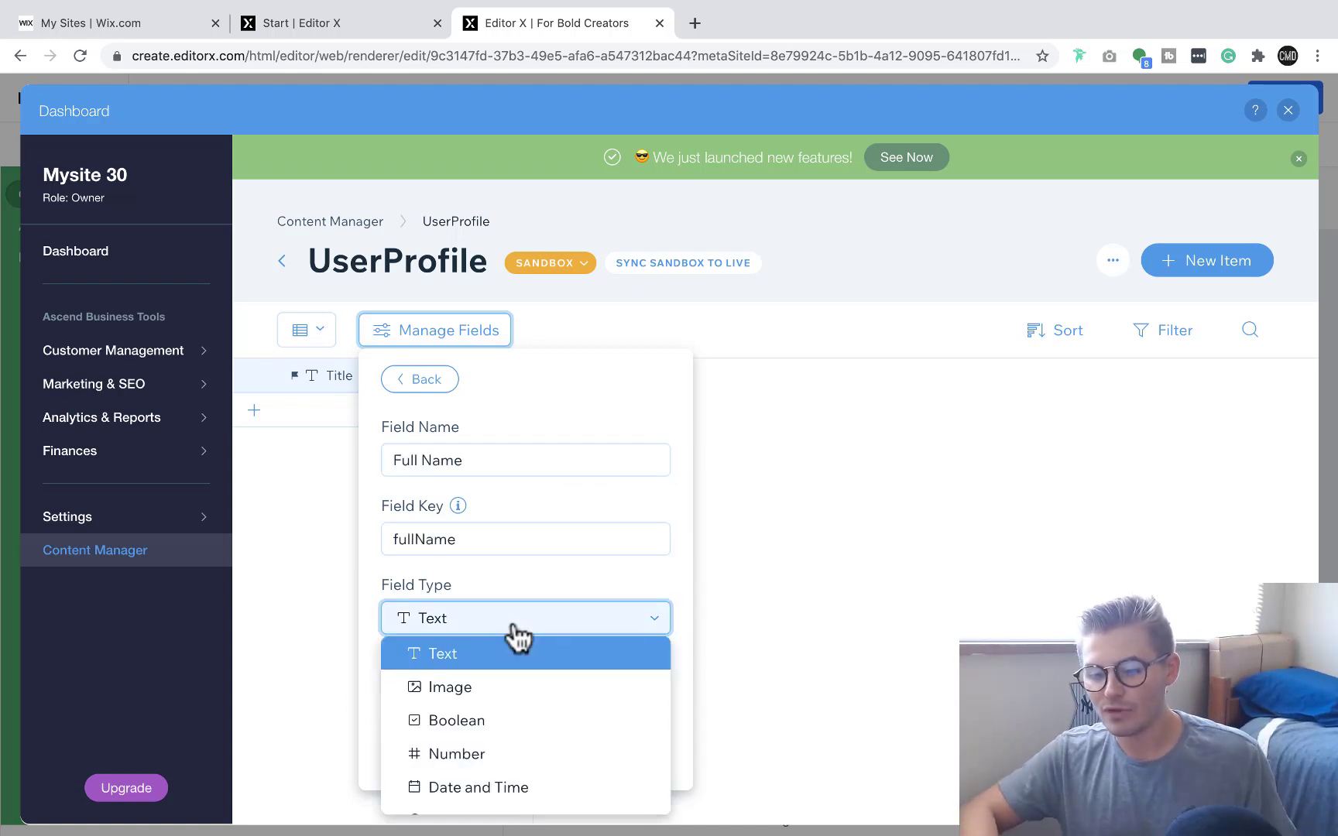
left_click(502, 657)
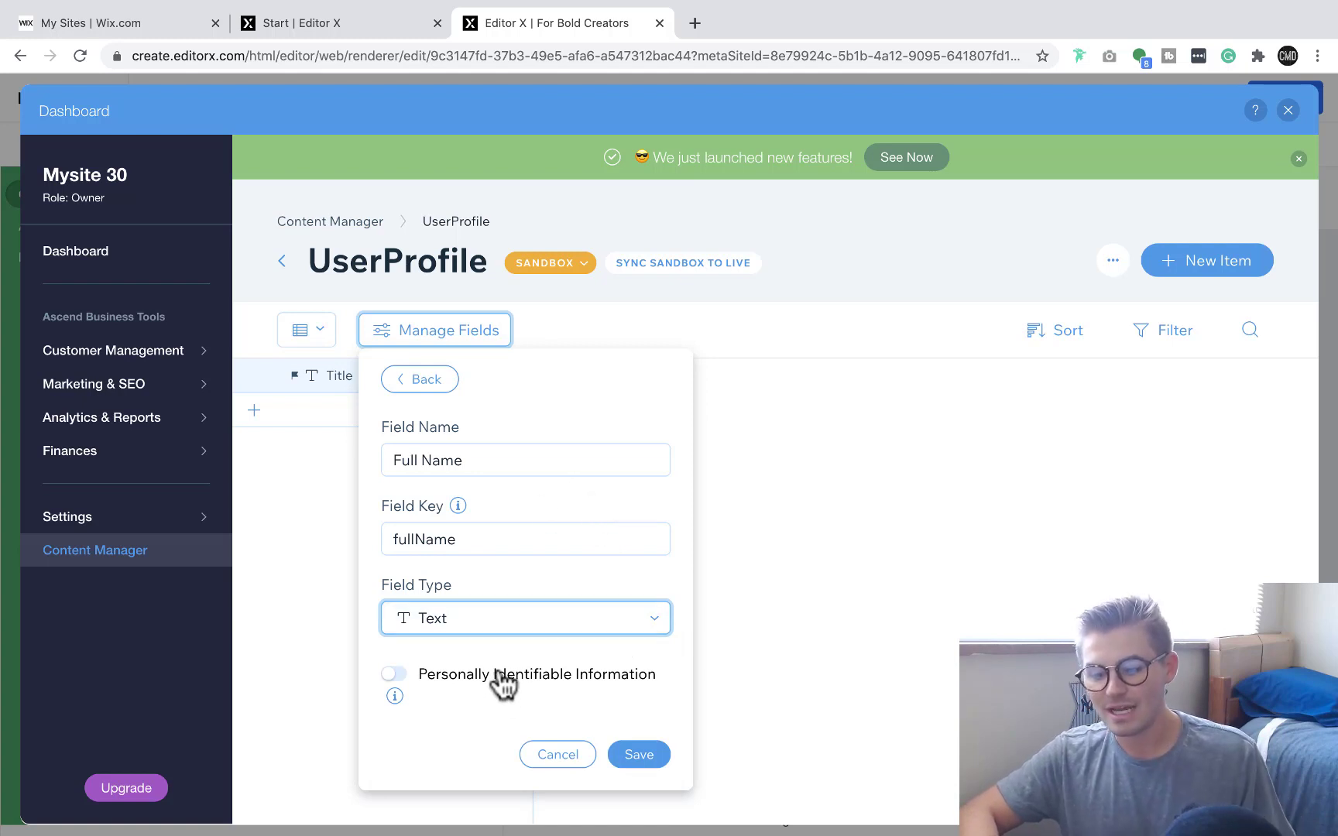
mouse_move(392, 697)
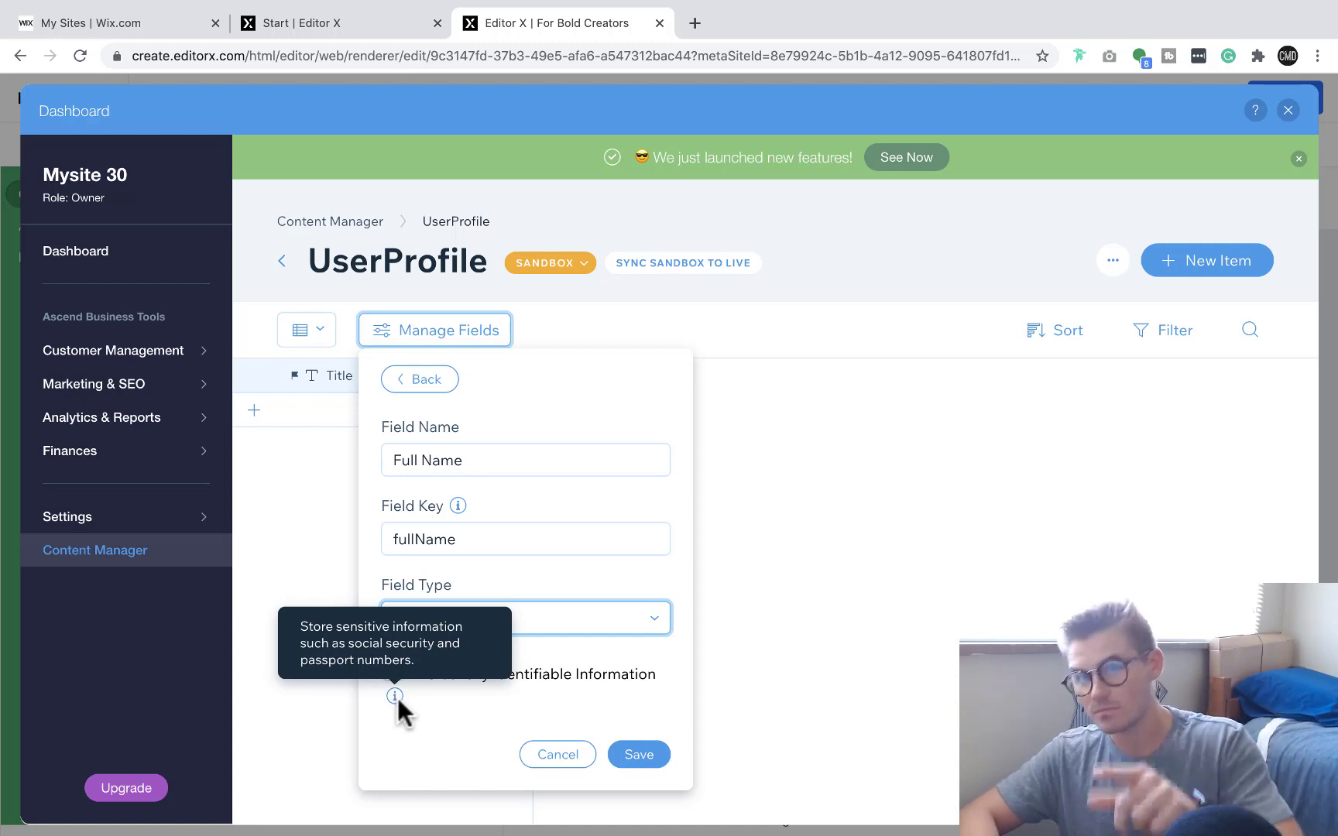
left_click(638, 755)
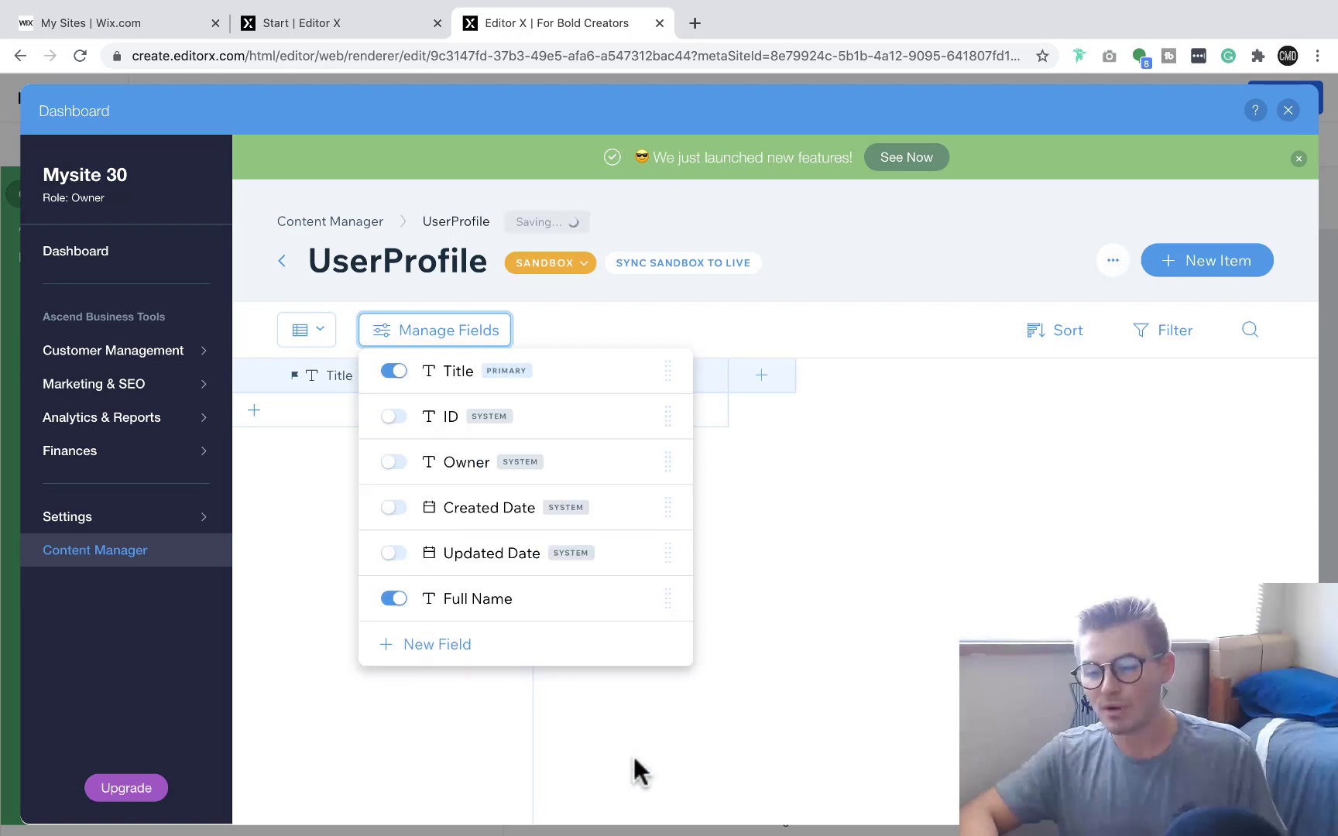
Start a new field in the UserProfile collection and name it Profile Picture
left_click(776, 409)
left_click(763, 379)
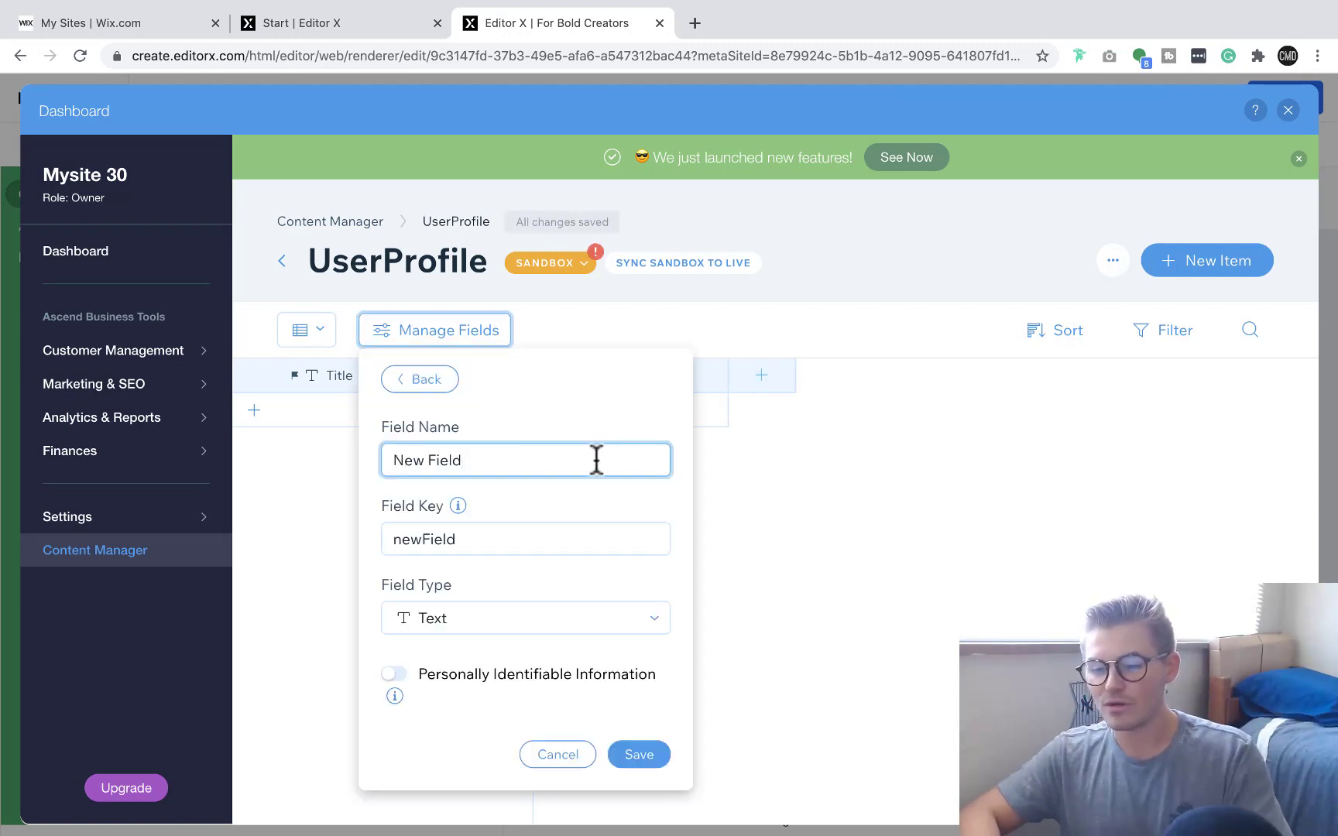
key("alt+shift+Left")
key("alt+shift+Left")
type("Profile Picytu")
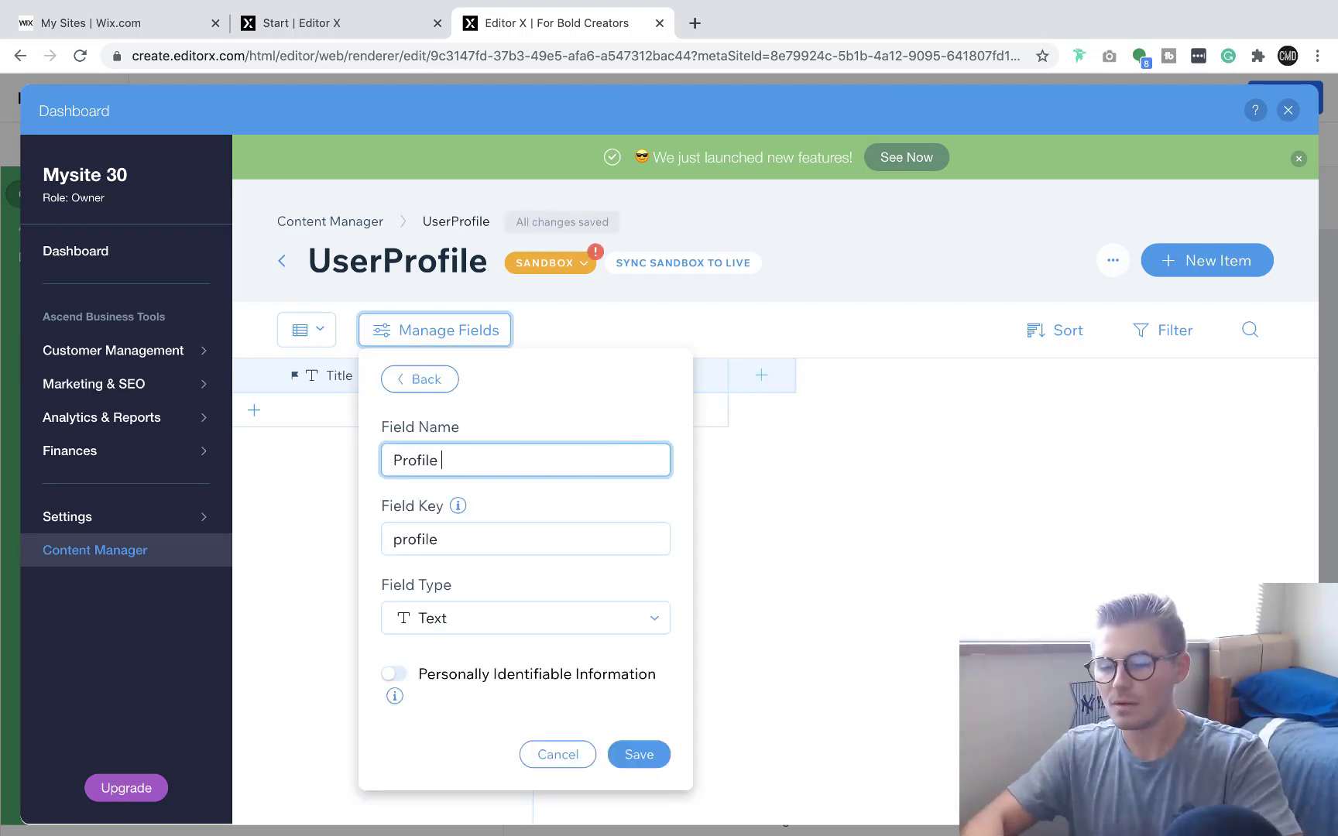
key("BackSpace")
key("BackSpace")
key("BackSpace")
type("ture")
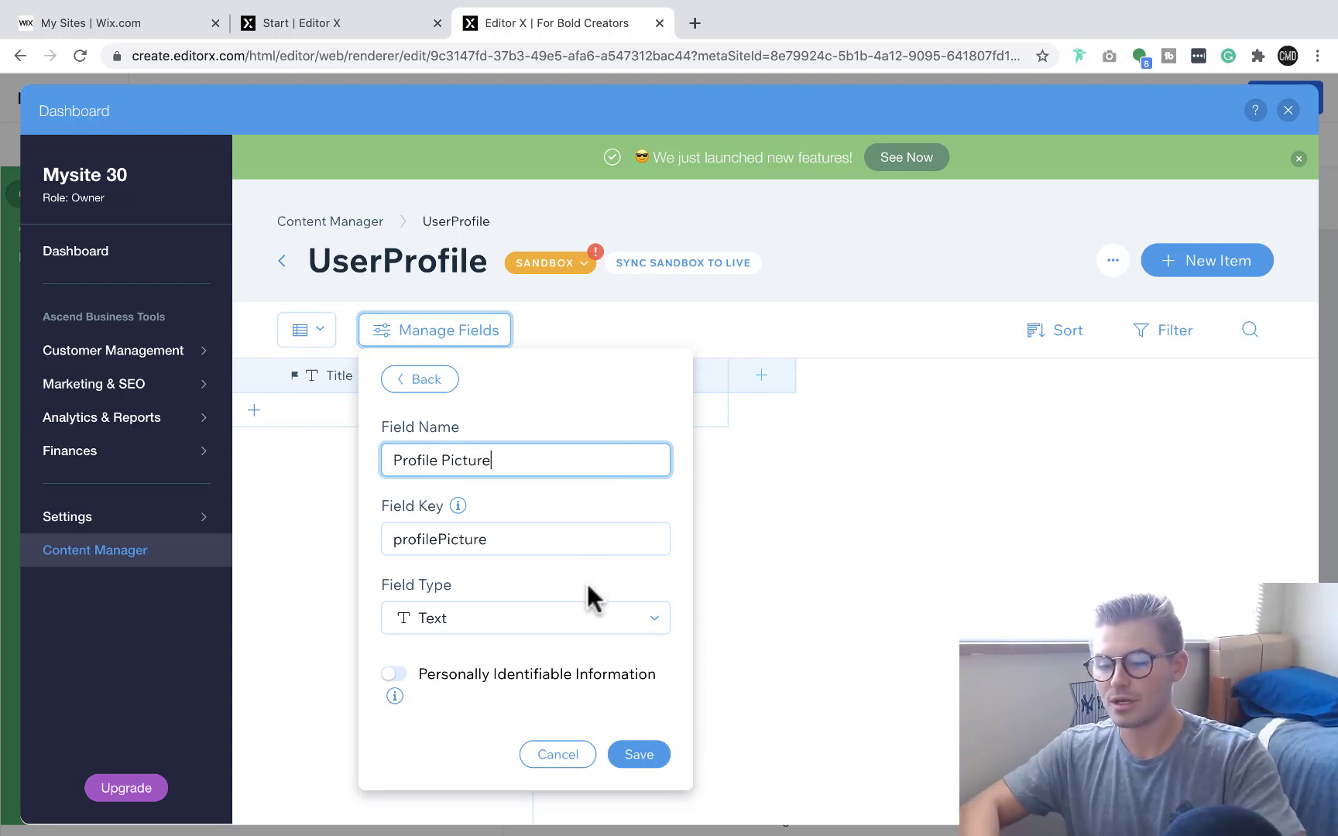
Set the Profile Picture field's type to Image and save the field
left_click(552, 623)
scroll(596, 664, "down", 1)
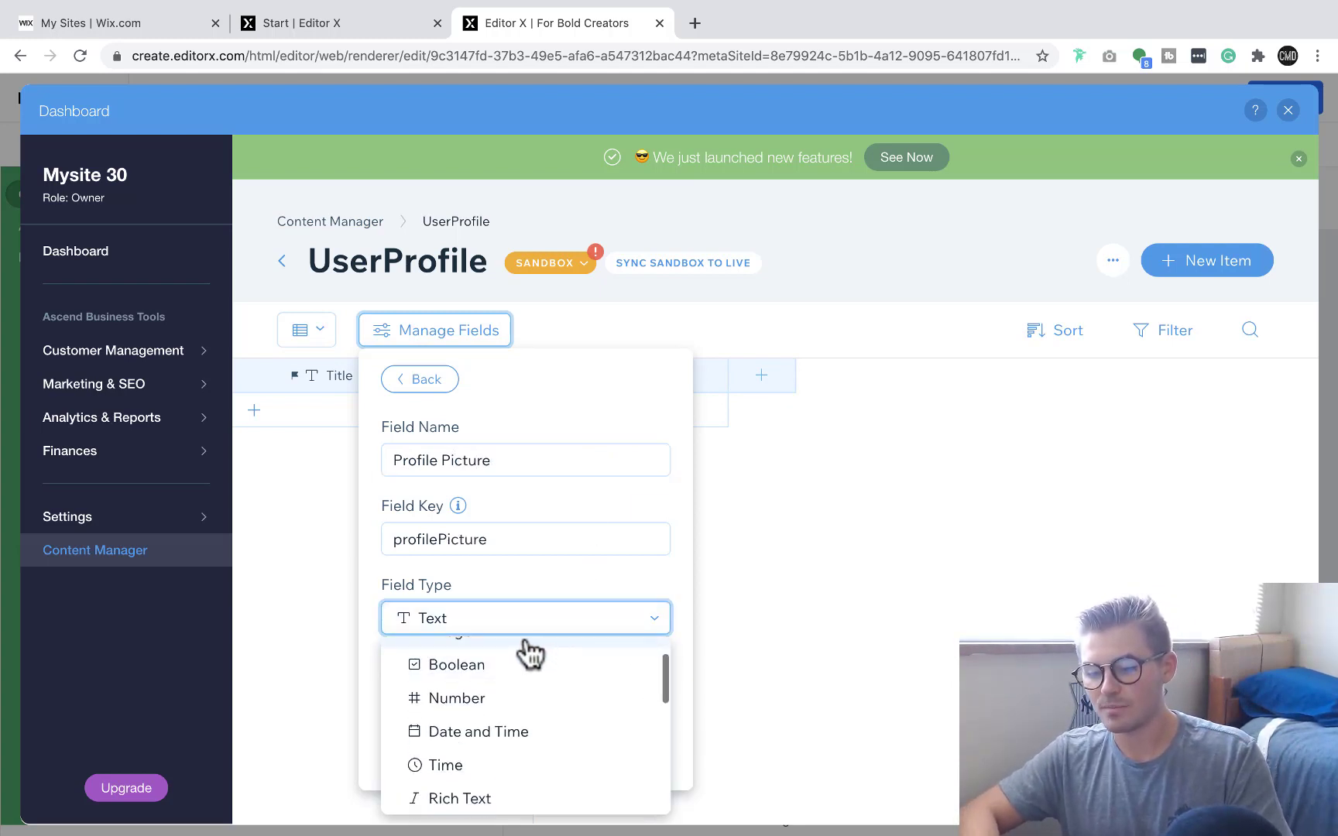
left_click(522, 629)
left_click(536, 626)
left_click(505, 689)
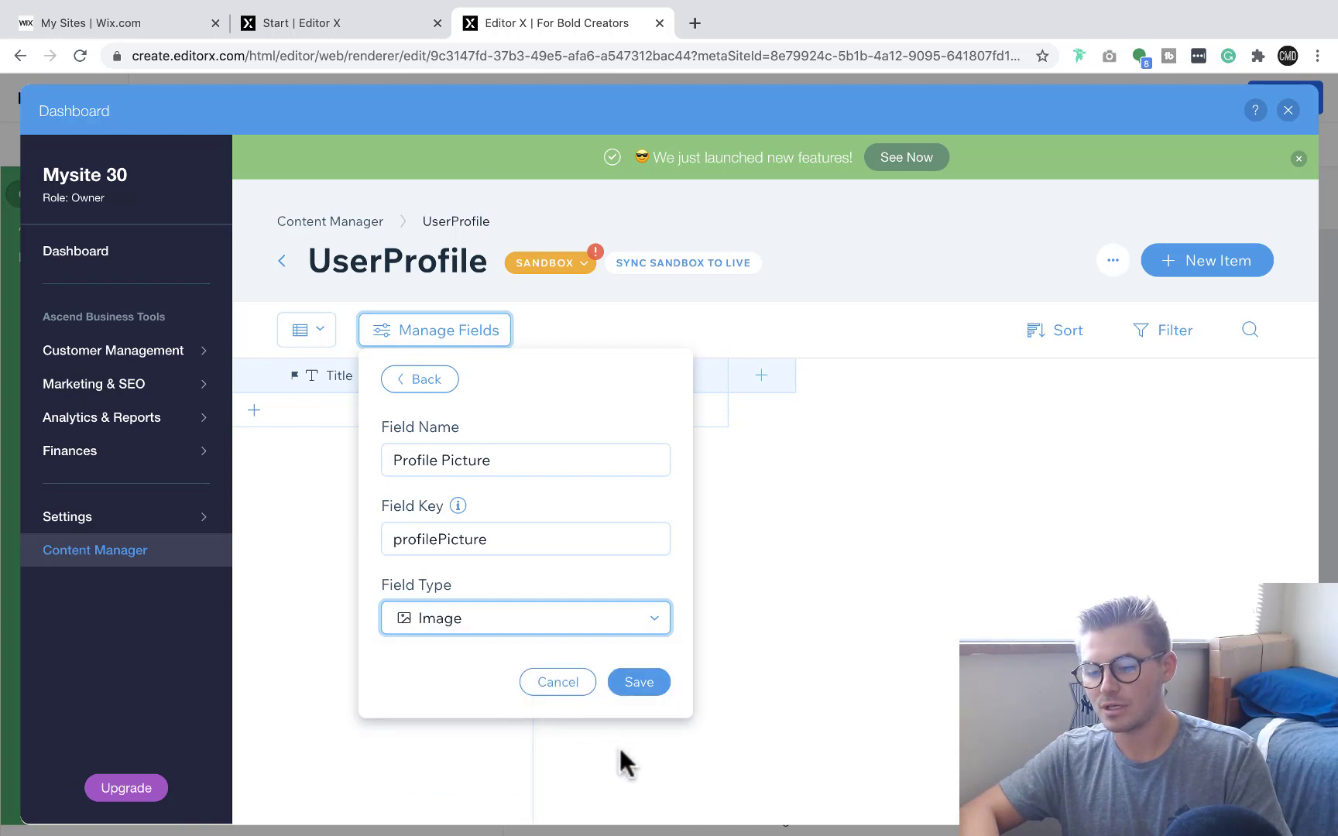
left_click(635, 683)
Add a field named Bio of type Rich Text to the UserProfile collection, save it and close the field list
left_click(959, 385)
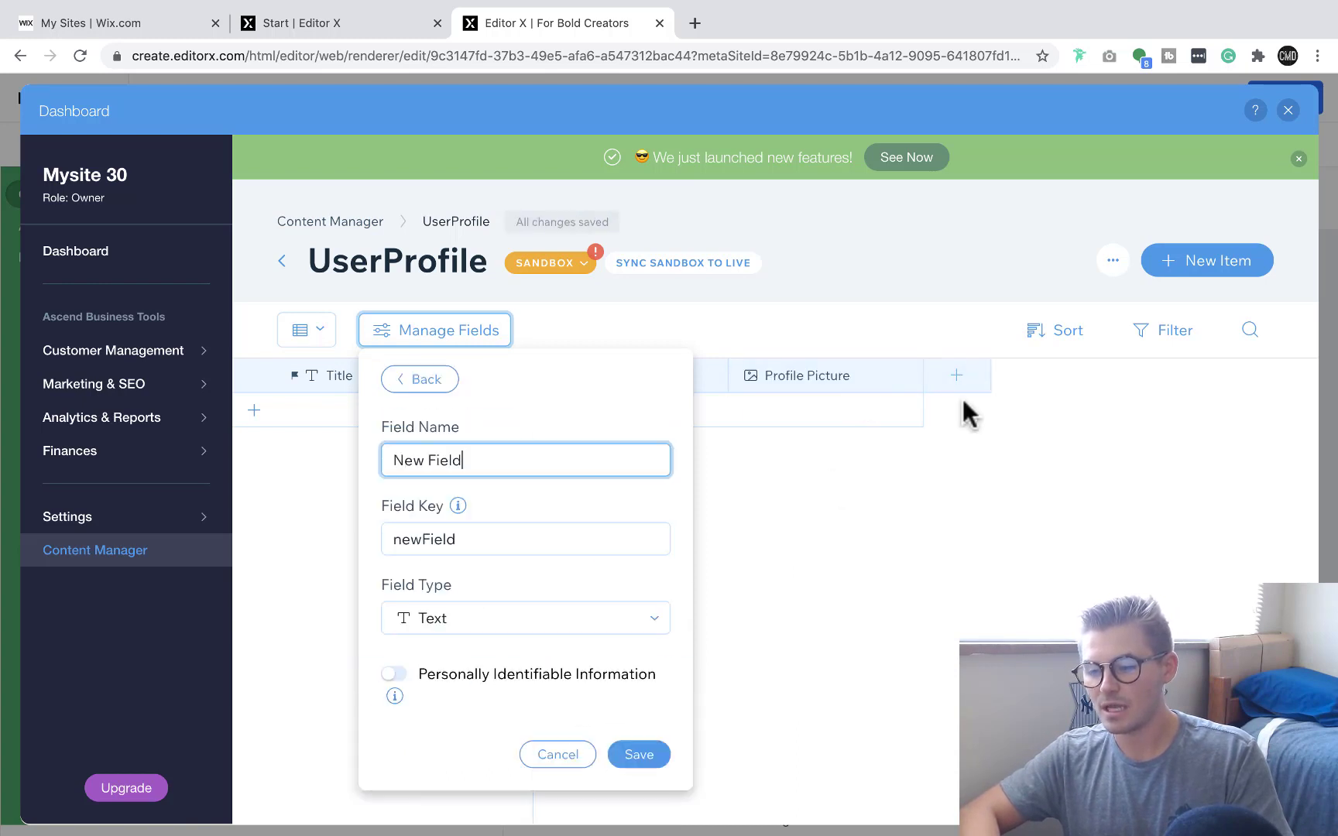
triple_click(516, 461)
type("Bio")
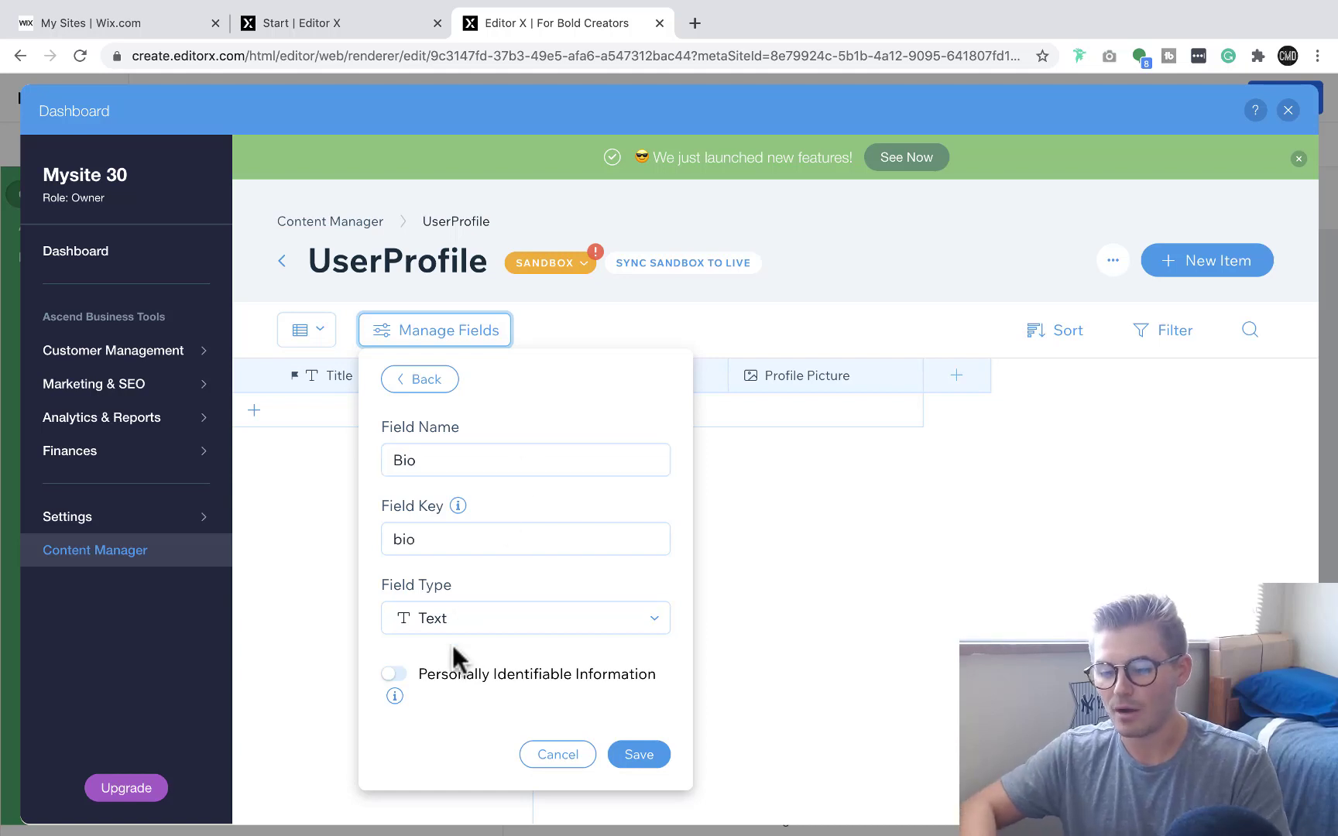
left_click(465, 623)
scroll(533, 736, "down", 2)
scroll(511, 724, "down", 1)
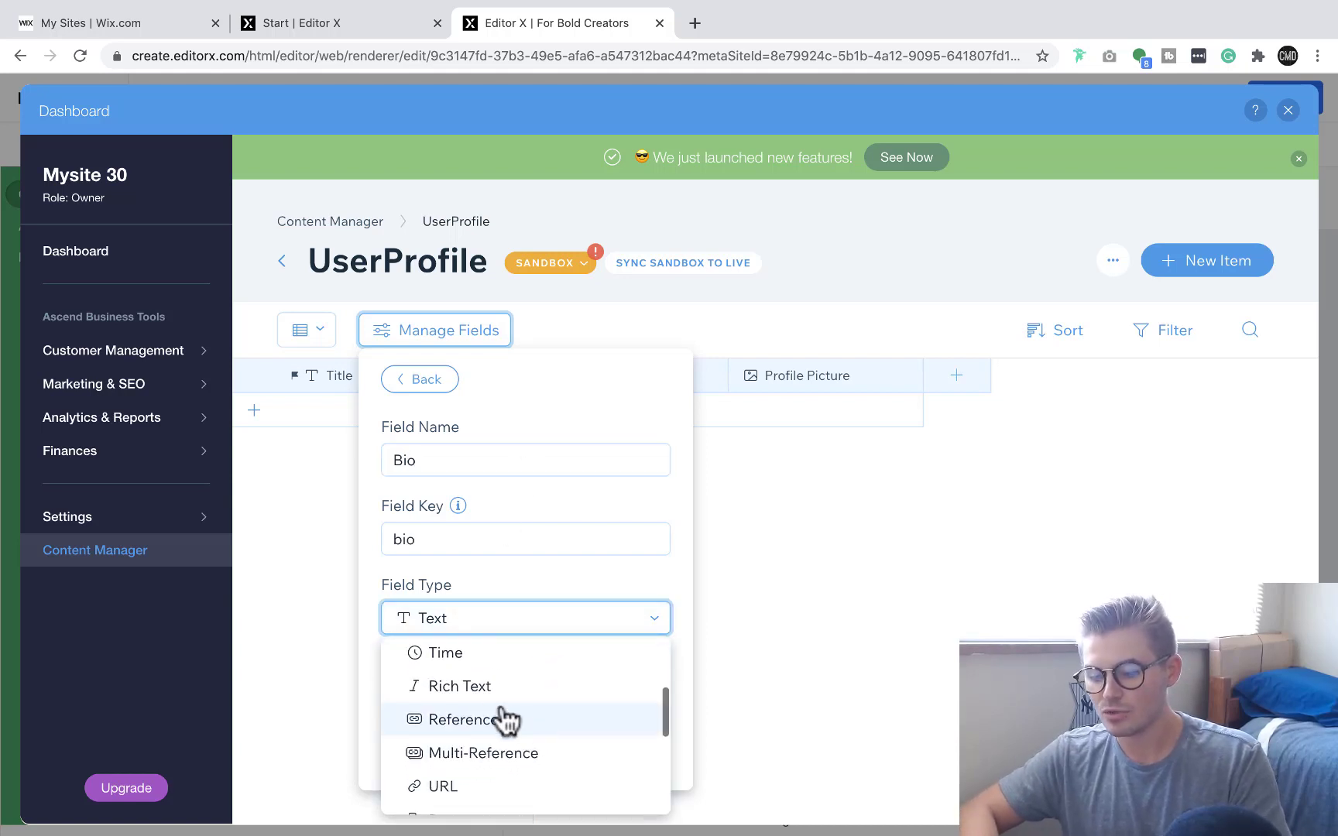
left_click(488, 686)
left_click(637, 686)
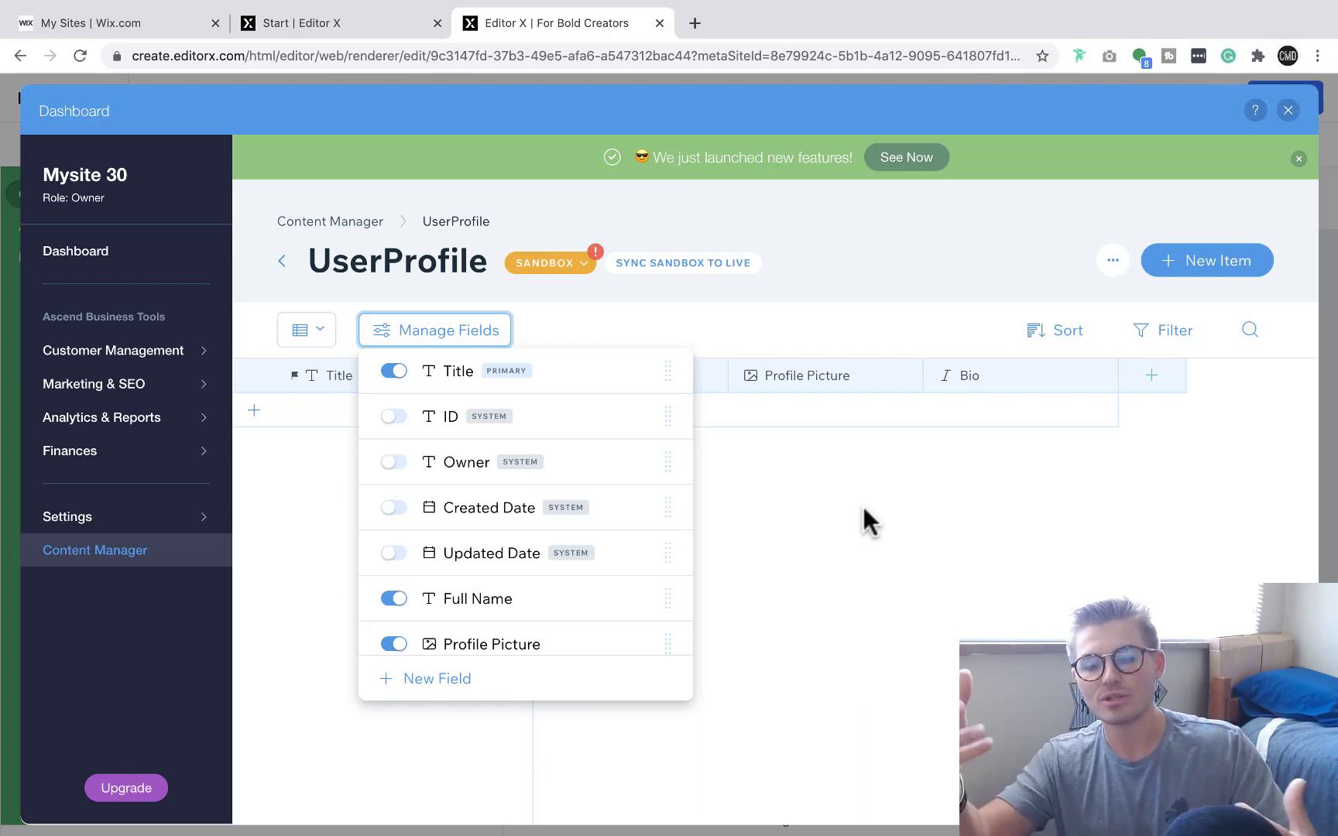
left_click(863, 508)
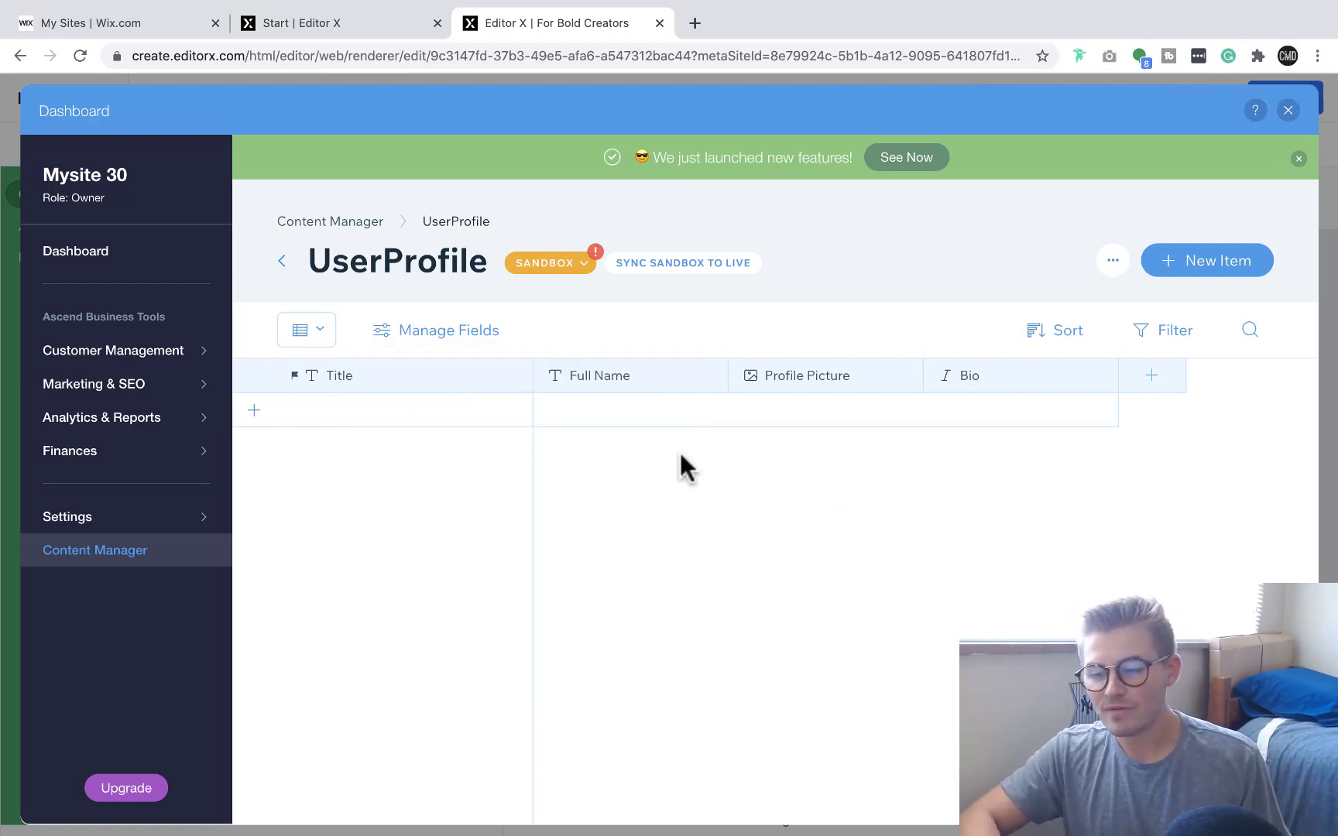